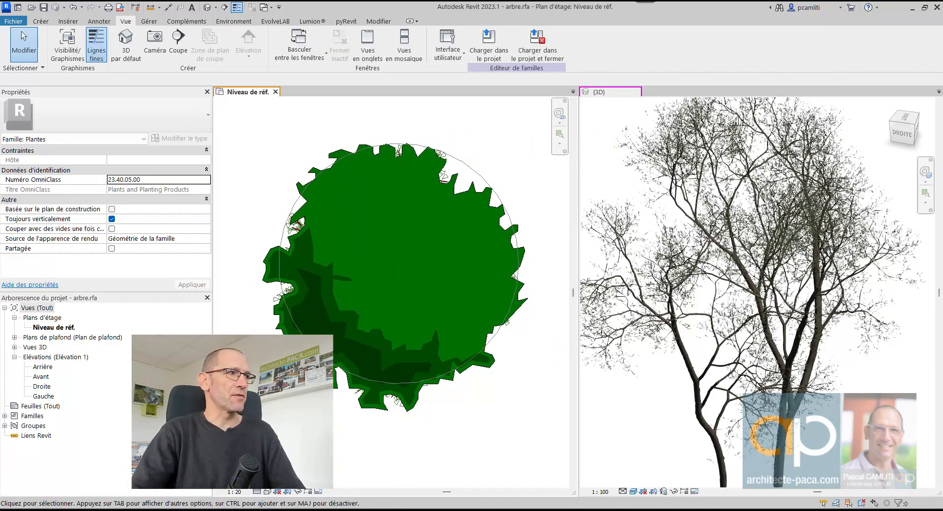
# Create a new project from the Gabarit architectural template.
pyautogui.click(540, 208)
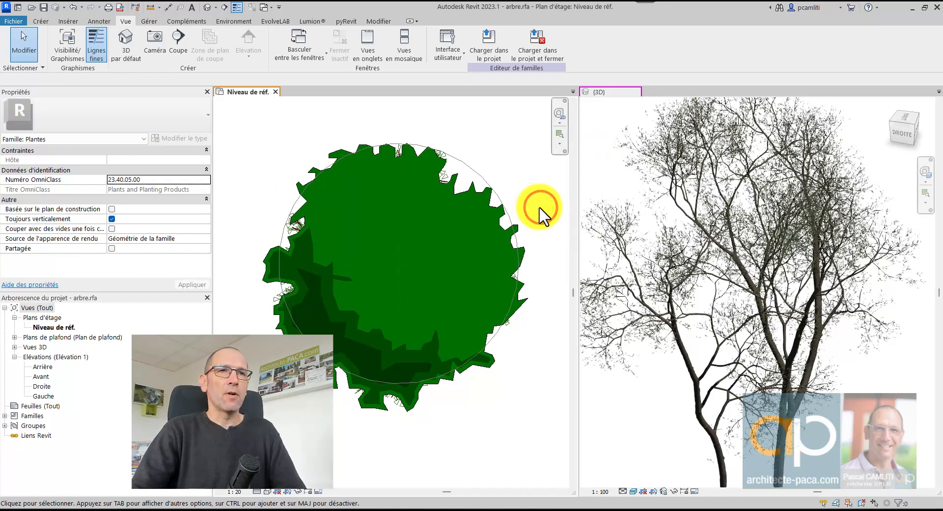
pyautogui.moveTo(540, 206); pyautogui.dragTo(536, 204, button='middle')
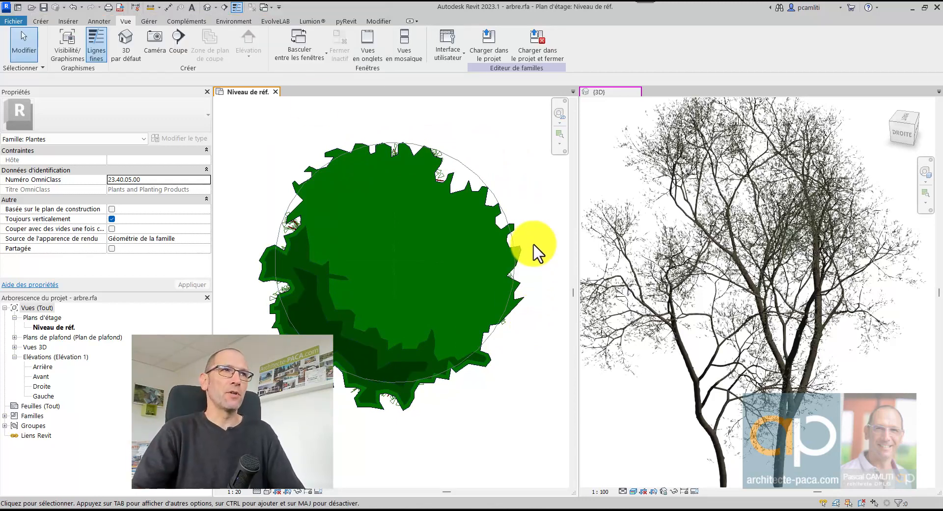
pyautogui.click(12, 21)
pyautogui.moveTo(36, 57)
pyautogui.click(118, 59)
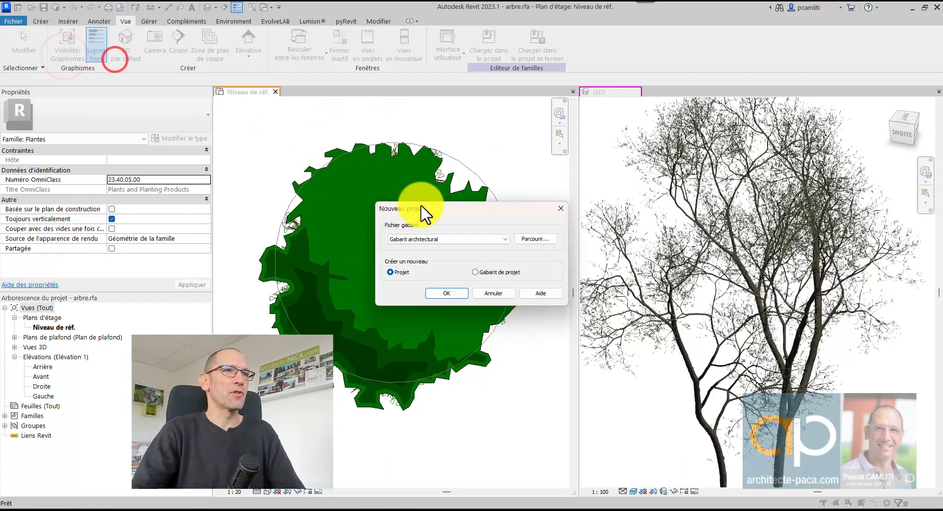
pyautogui.click(455, 295)
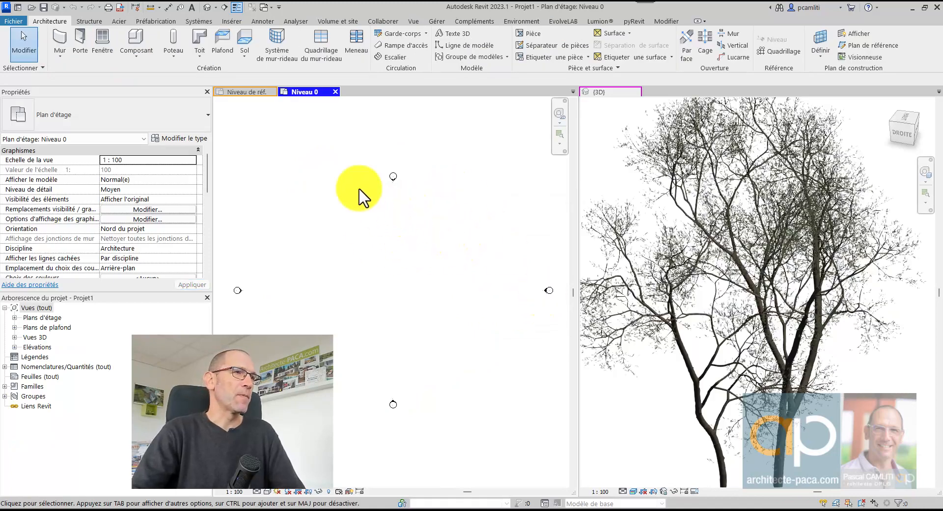
# Arrange all open views as tabs in one window and bring the Niveau 0 plan to the front.
pyautogui.click(637, 92)
pyautogui.click(541, 268)
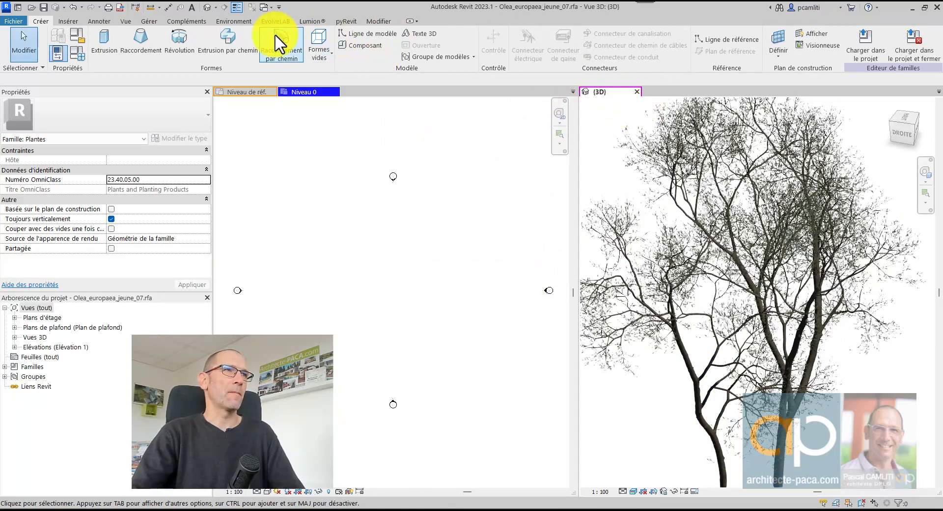
pyautogui.click(126, 21)
pyautogui.click(367, 42)
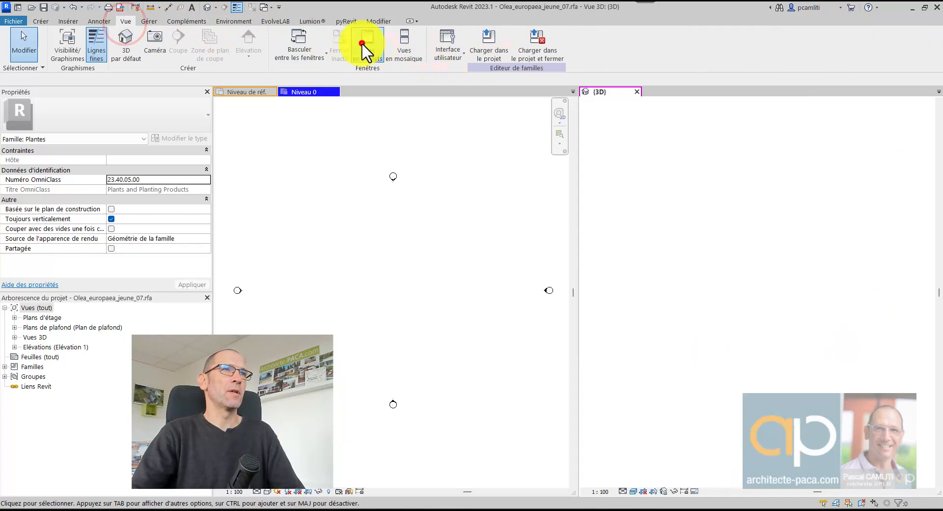
pyautogui.click(318, 91)
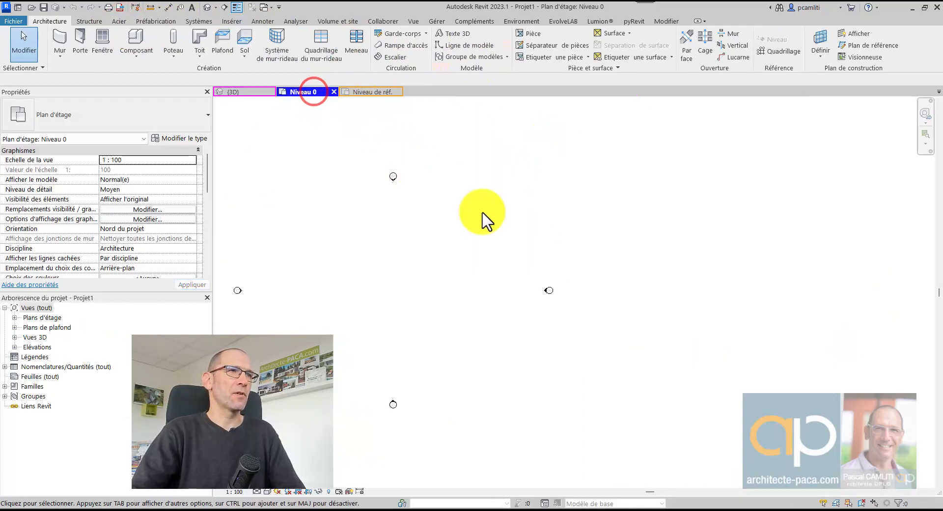
# Open the Plan Masse floor plan of the new project.
pyautogui.scroll(2, 535, 271)
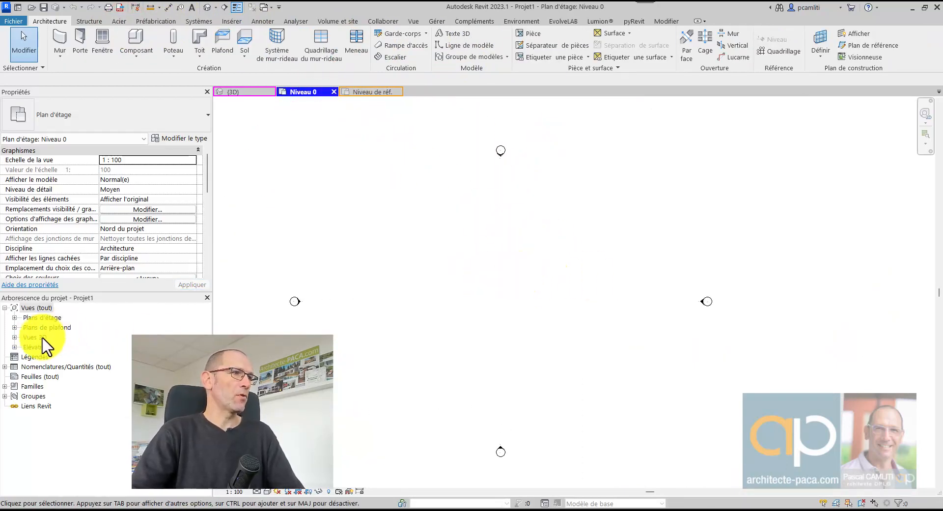
pyautogui.click(15, 317)
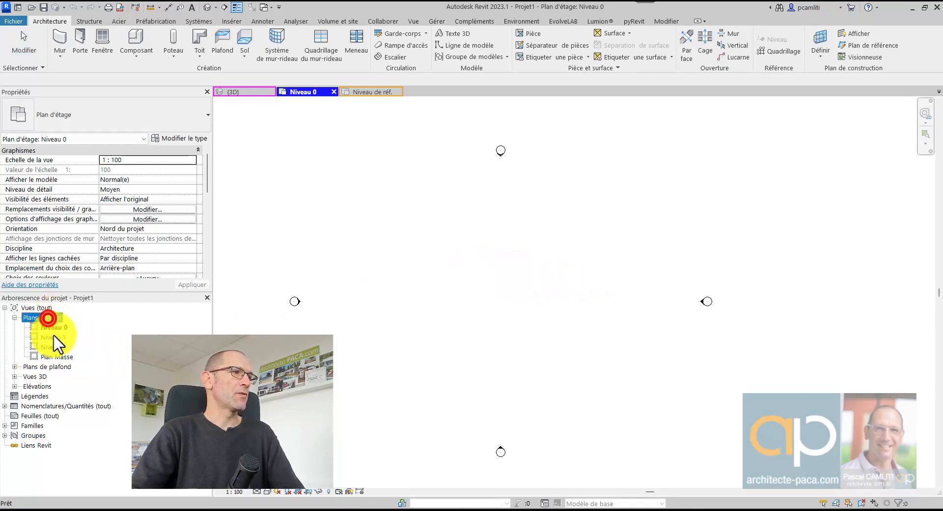
pyautogui.doubleClick(55, 357)
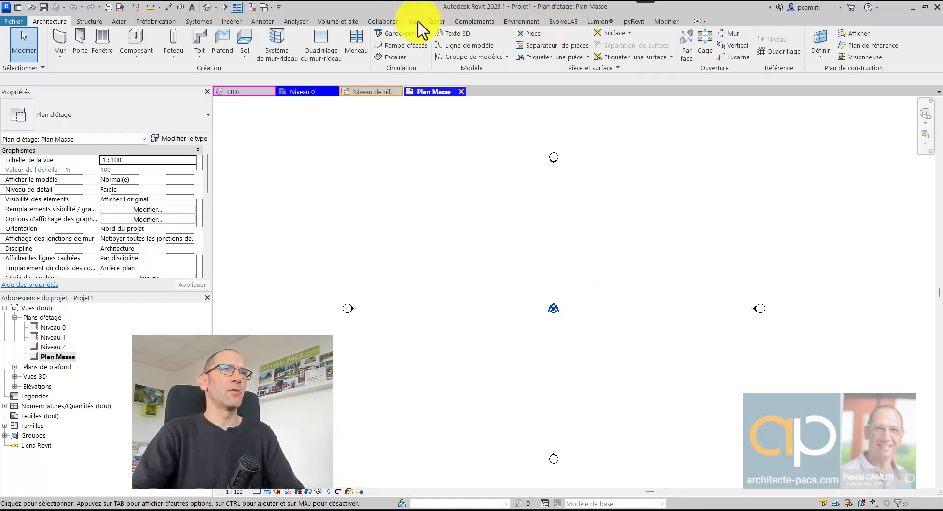
# Start a topographic surface and place four points at elevation 0 in a row along the lower side of the site.
pyautogui.click(337, 22)
pyautogui.click(349, 35)
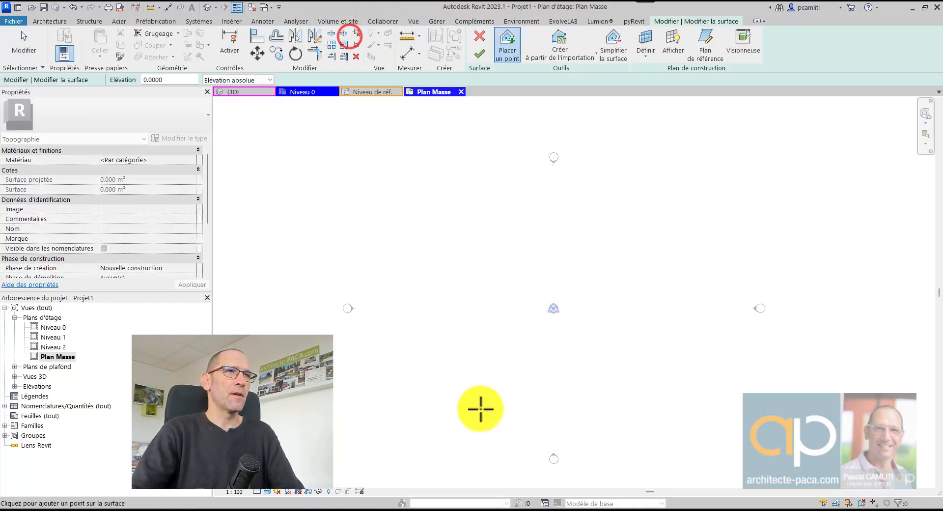
pyautogui.click(373, 423)
pyautogui.click(481, 429)
pyautogui.click(610, 429)
pyautogui.click(728, 432)
# Set the point elevation to 8, place four points along the upper side of the site, and finish the surface.
pyautogui.click(172, 78)
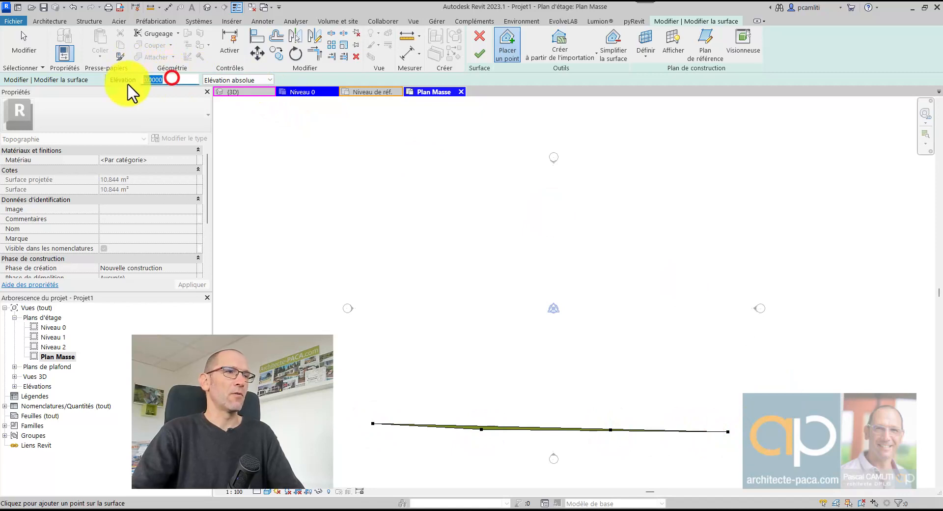
pyautogui.write('8')
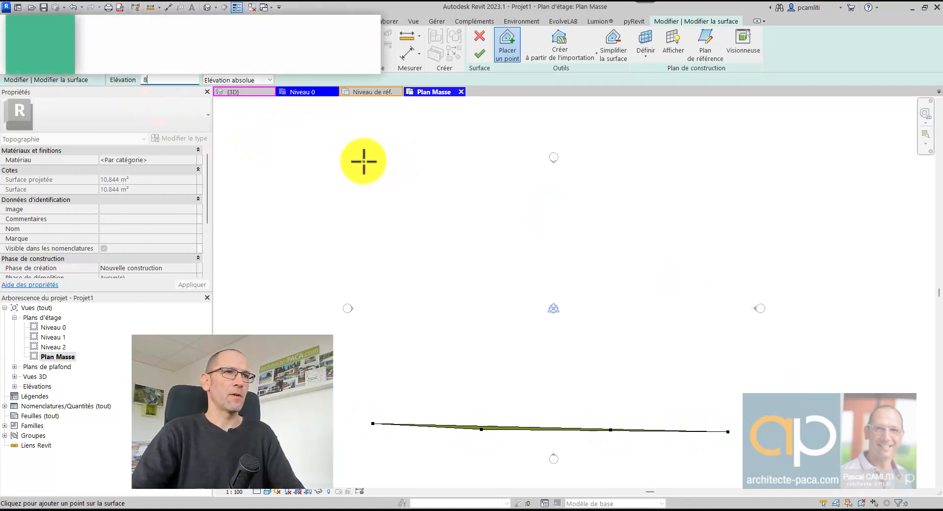
pyautogui.click(363, 160)
pyautogui.click(603, 161)
pyautogui.click(688, 159)
pyautogui.click(731, 160)
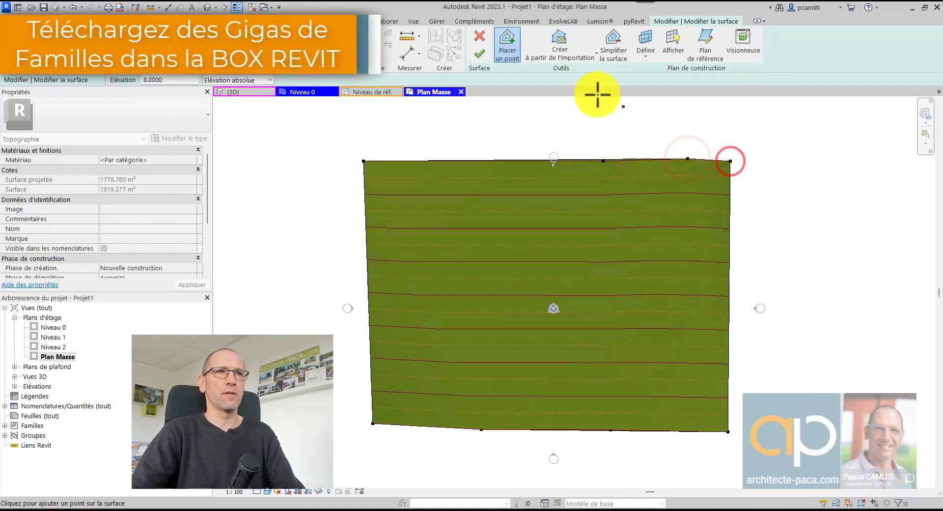
pyautogui.click(477, 55)
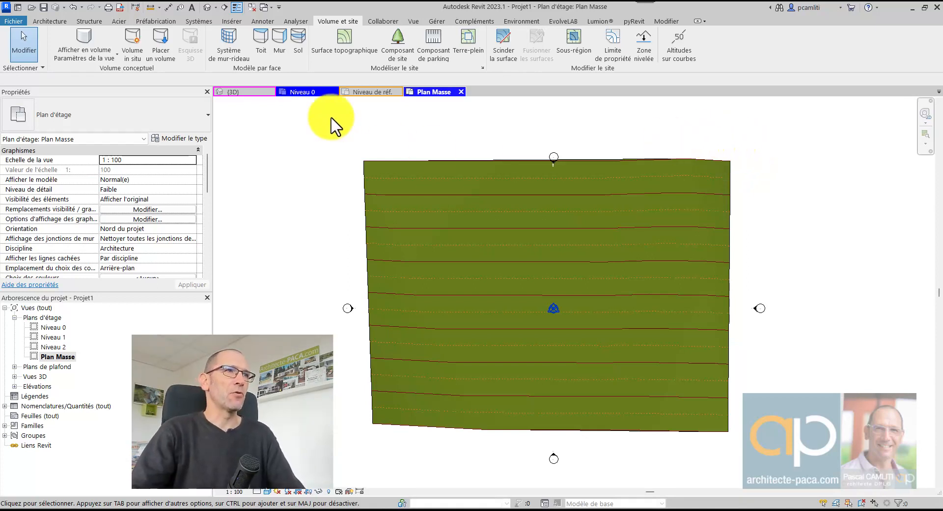
# Load the arbre family from its Niveau de réf. view into Projet1.
pyautogui.click(253, 95)
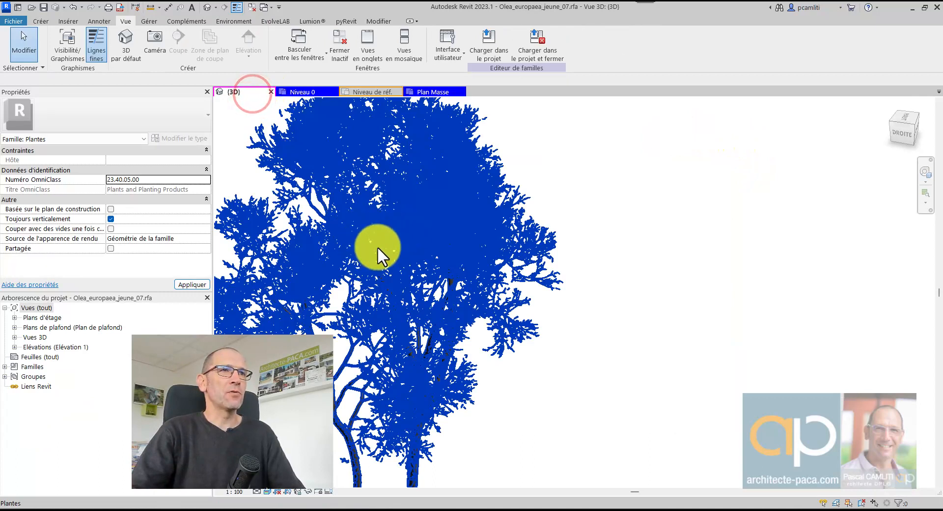
pyautogui.click(369, 92)
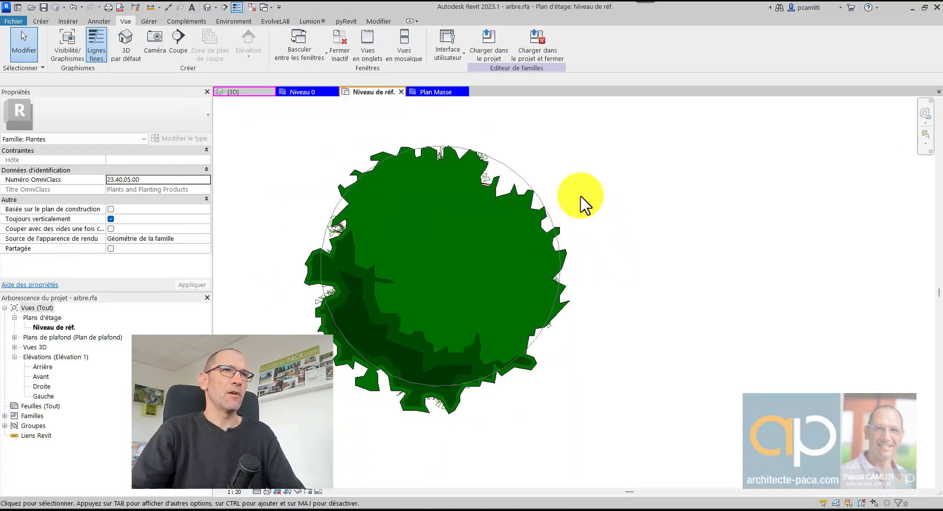
pyautogui.click(495, 51)
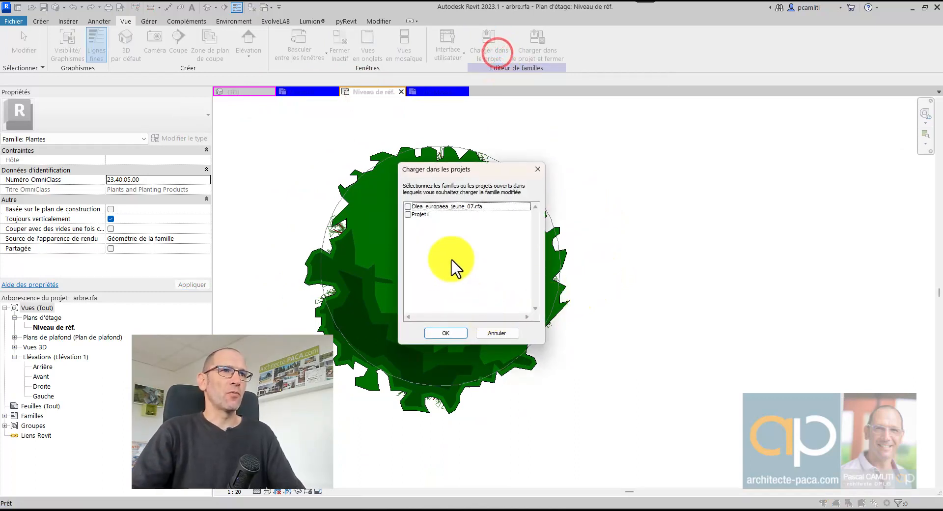
pyautogui.click(408, 214)
pyautogui.click(443, 333)
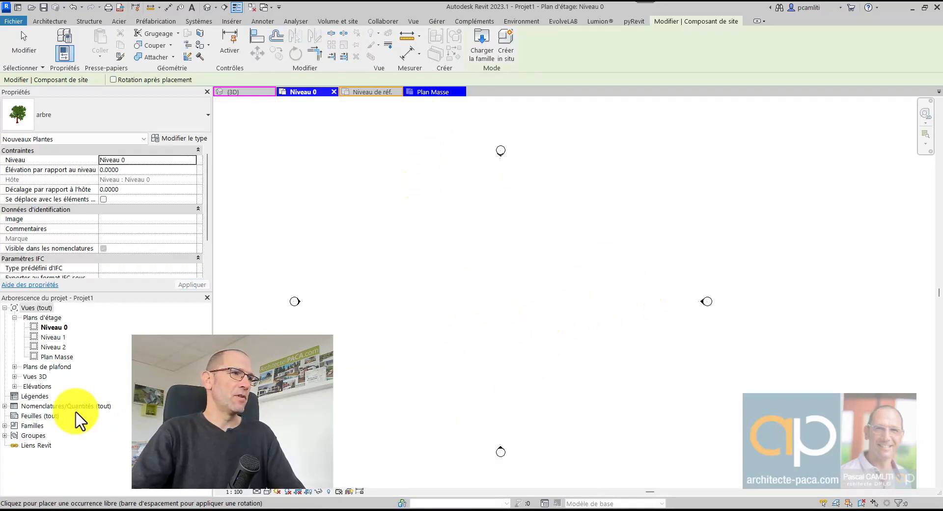
# Place five arbre components spread around the topographic surface in the Plan Masse view.
pyautogui.doubleClick(58, 356)
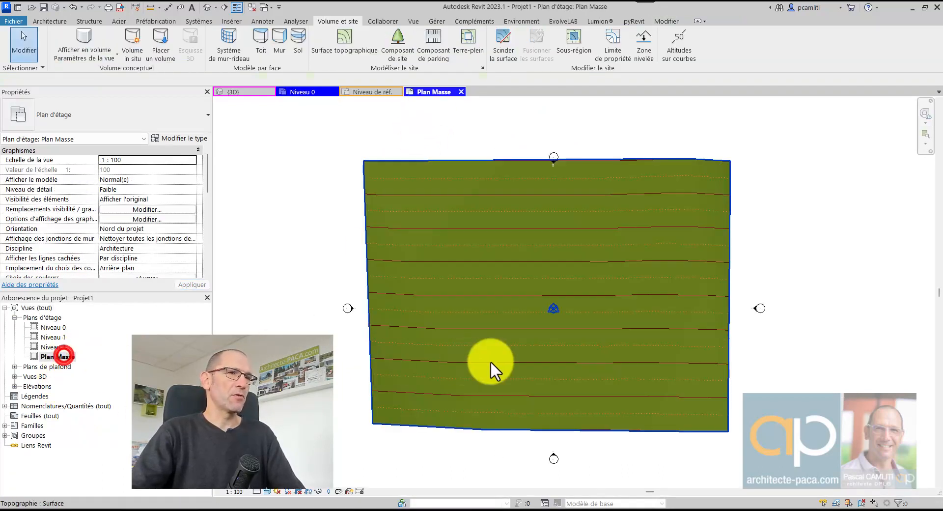
pyautogui.click(48, 21)
pyautogui.click(143, 37)
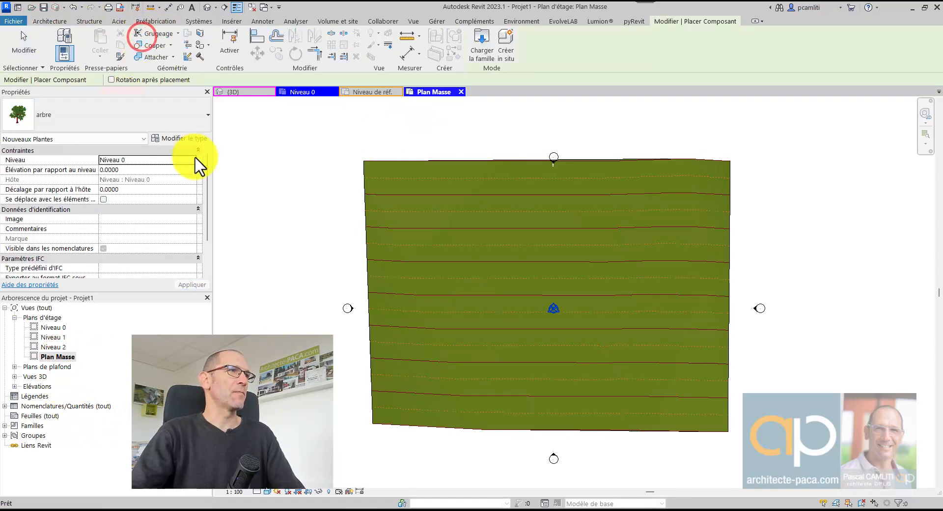
pyautogui.click(453, 367)
pyautogui.click(454, 274)
pyautogui.click(528, 224)
pyautogui.click(602, 232)
pyautogui.click(624, 348)
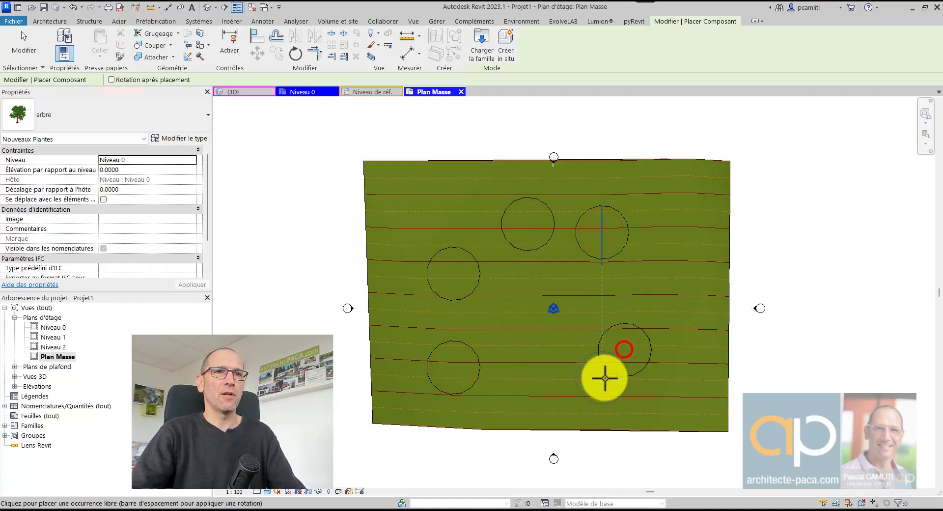
pyautogui.press('Escape')
# Display the Plan Masse view at the Moyen detail level and finally at Elevé to compare the tree representations.
pyautogui.click(257, 491)
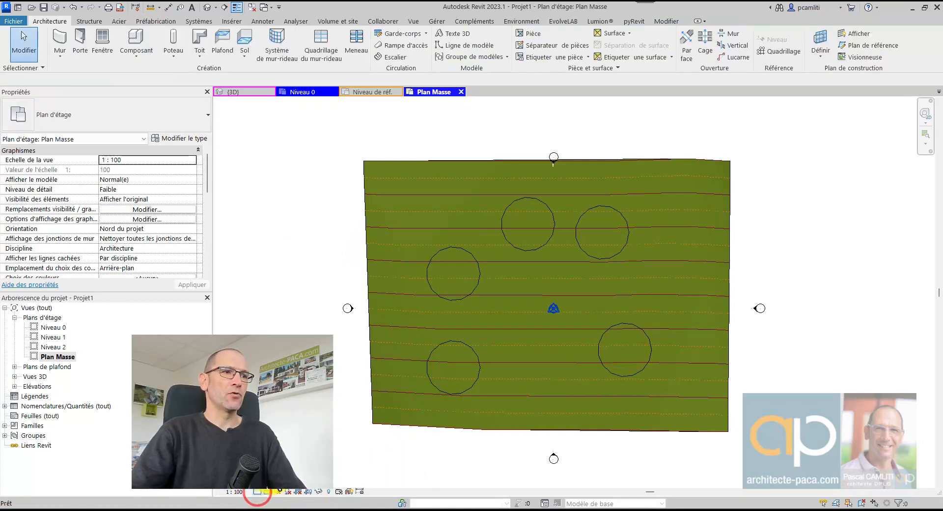
pyautogui.click(271, 473)
pyautogui.click(256, 492)
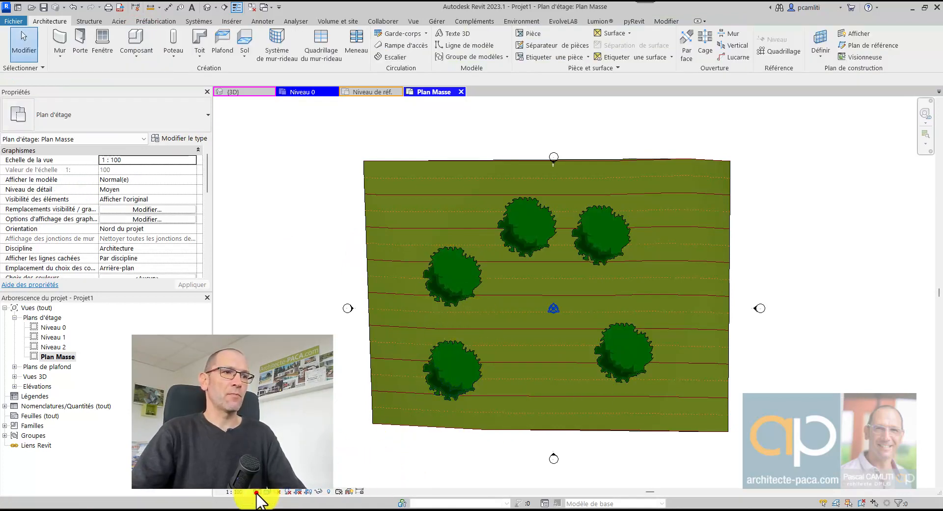
pyautogui.click(271, 484)
pyautogui.scroll(2, 439, 292)
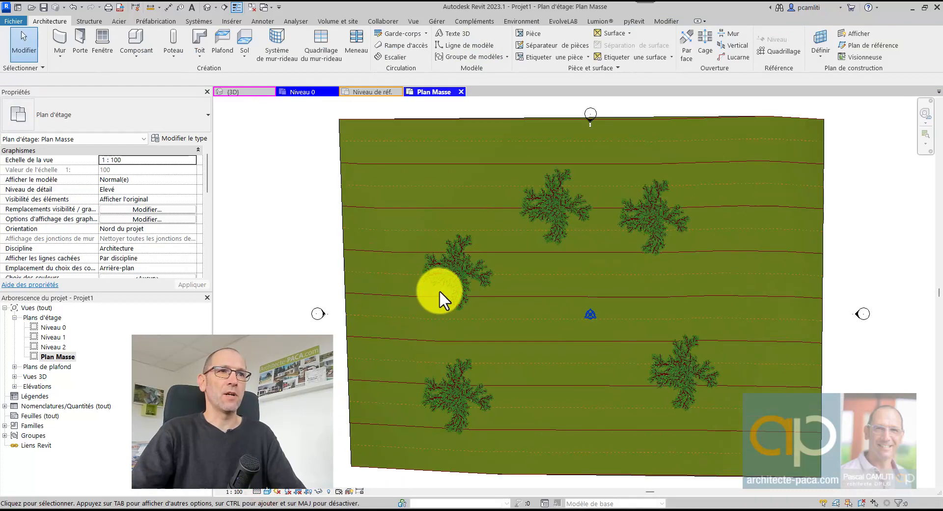
pyautogui.scroll(-2, 329, 309)
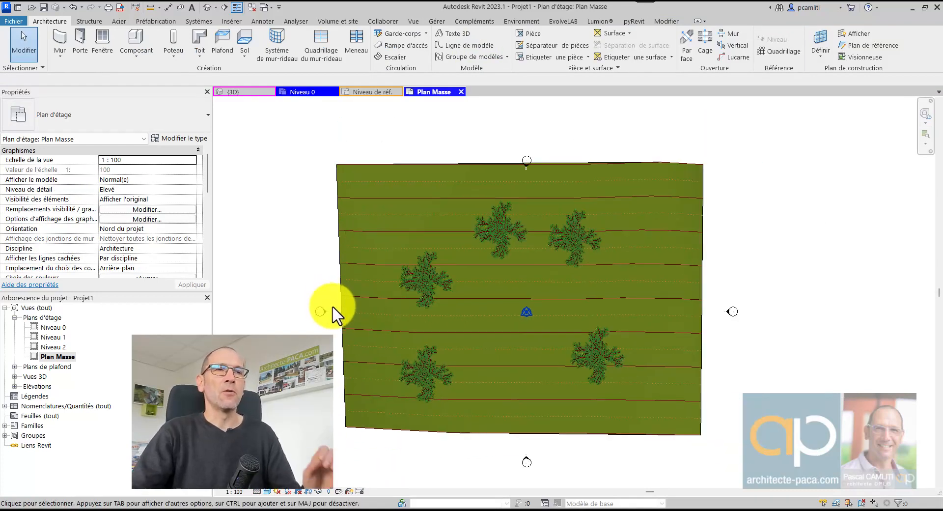
# Check the visibility settings of the symbolic circle in the arbre family's reference level plan.
pyautogui.click(386, 93)
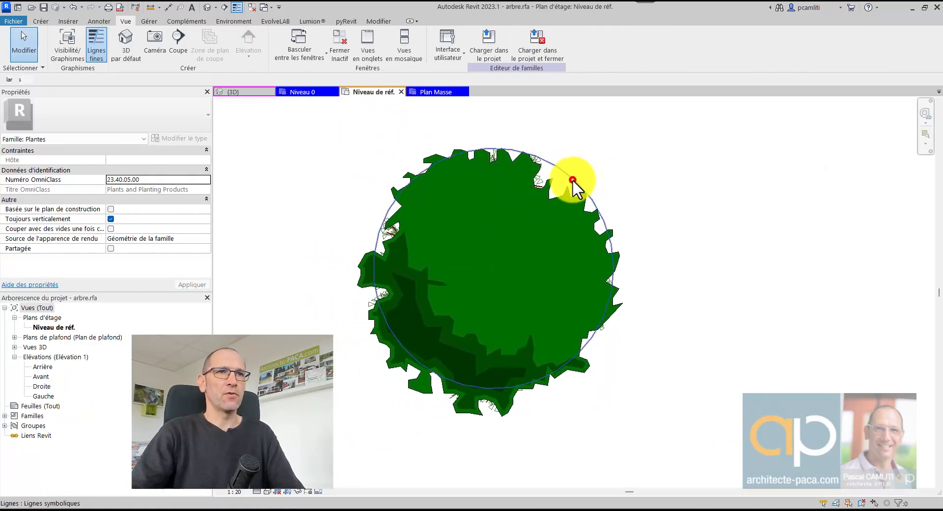
pyautogui.click(573, 180)
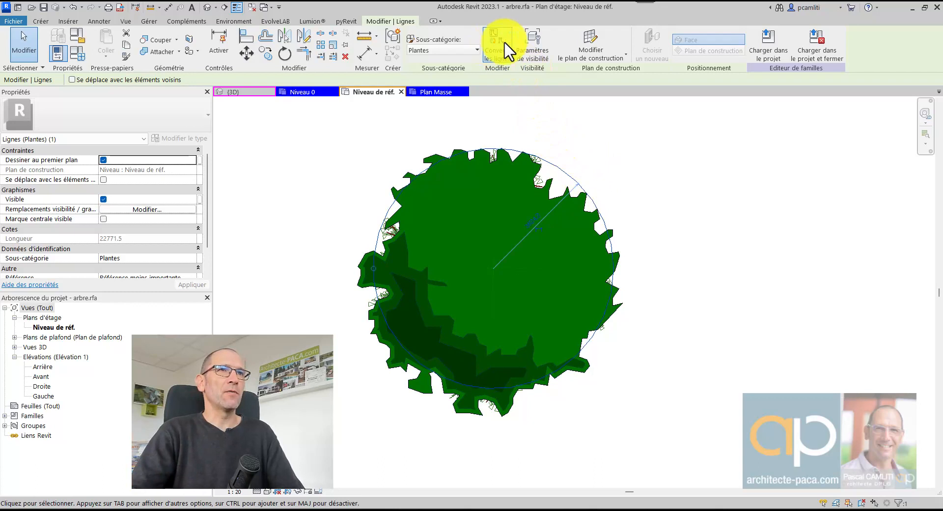
pyautogui.click(538, 40)
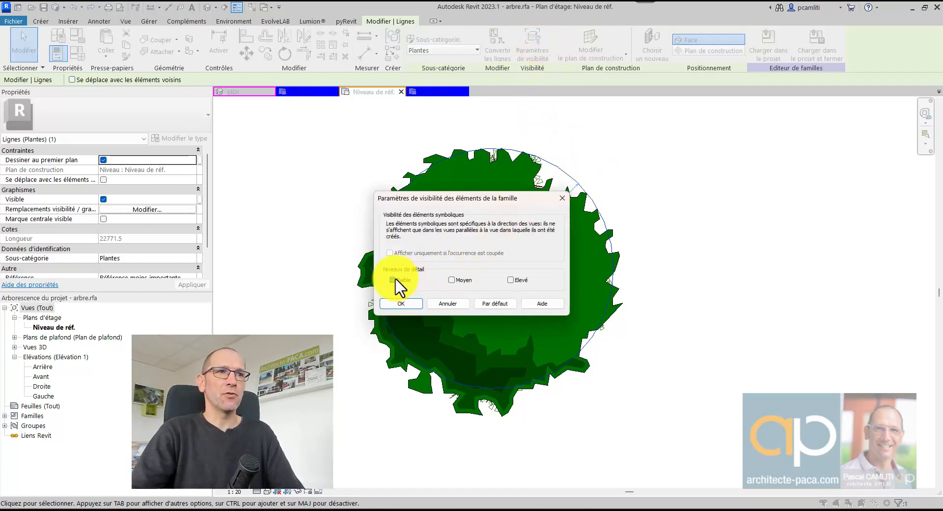
pyautogui.click(438, 304)
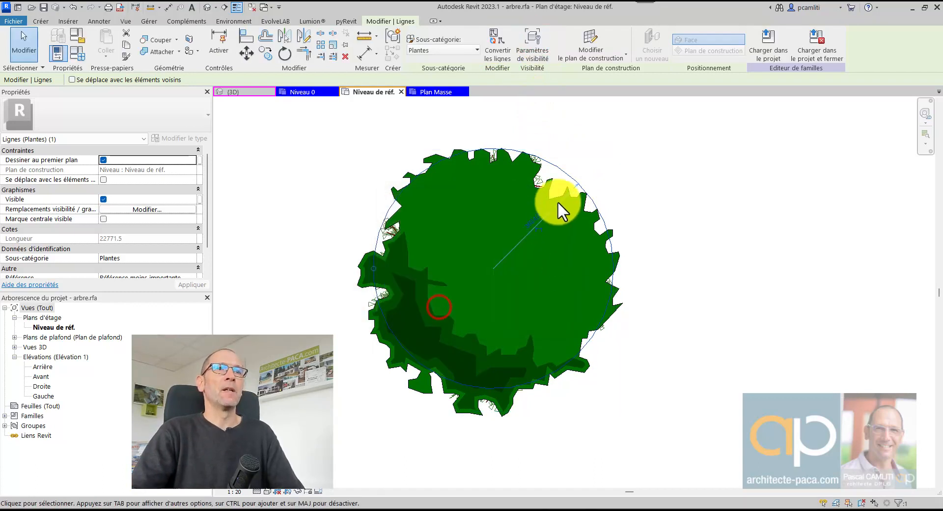
# Check the detail-level visibility settings of the 2D_Tree detail item in the arbre family.
pyautogui.click(541, 168)
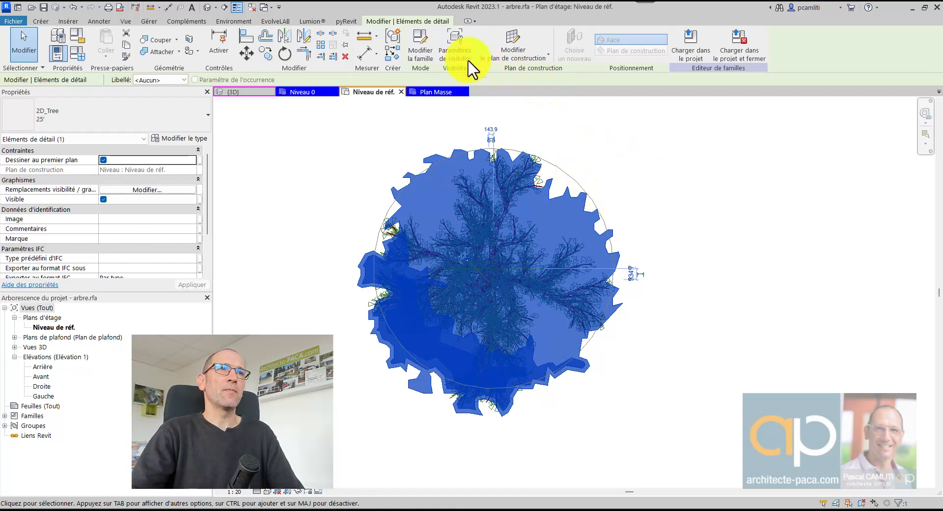
pyautogui.click(457, 50)
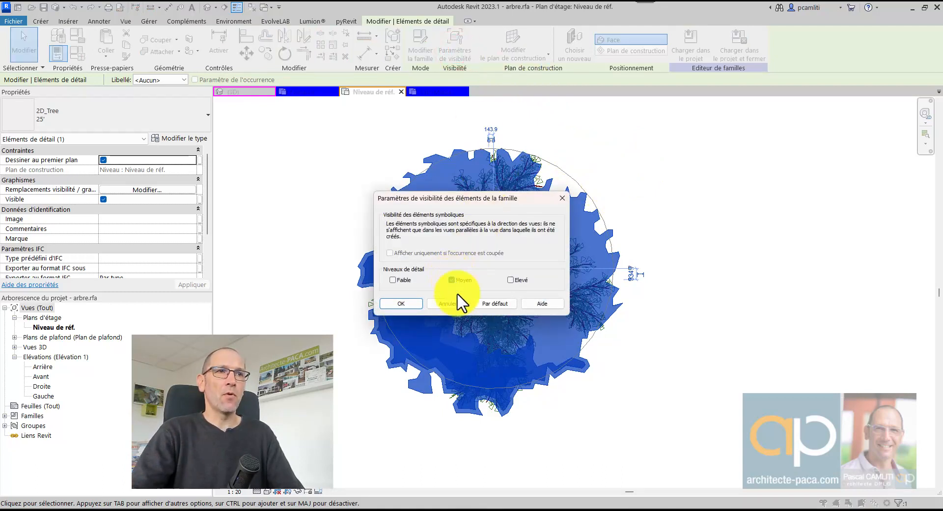
pyautogui.click(449, 304)
pyautogui.click(642, 212)
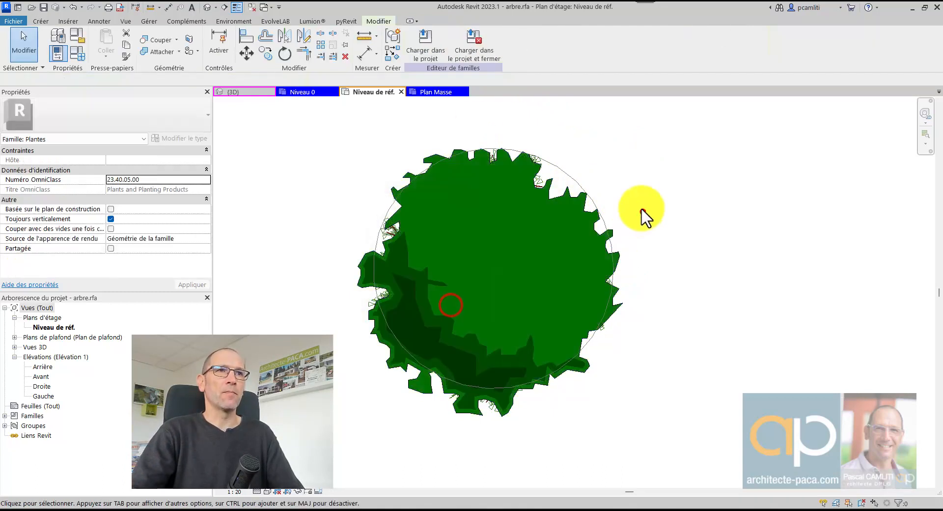
# Check the view-specific and detail-level visibility settings of the imported Beech.dwg symbol in the arbre family.
pyautogui.click(541, 182)
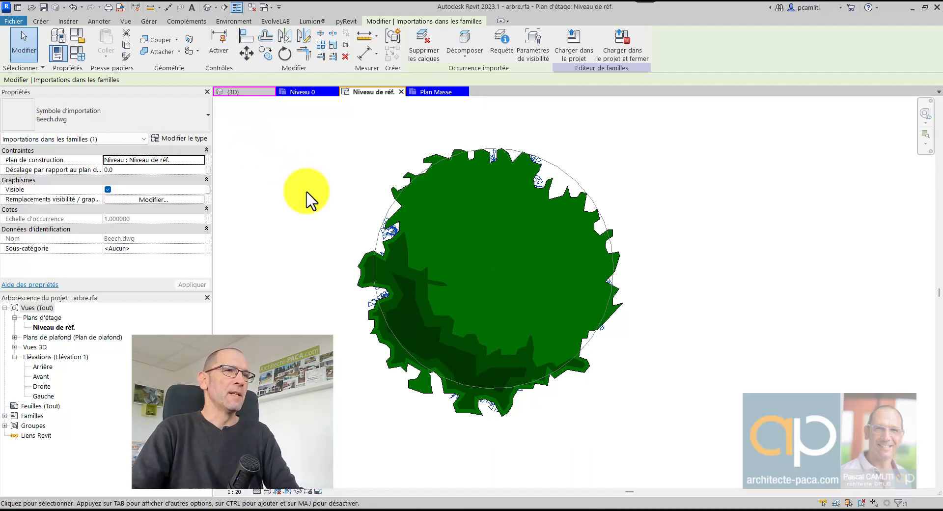
pyautogui.click(324, 192)
pyautogui.click(384, 232)
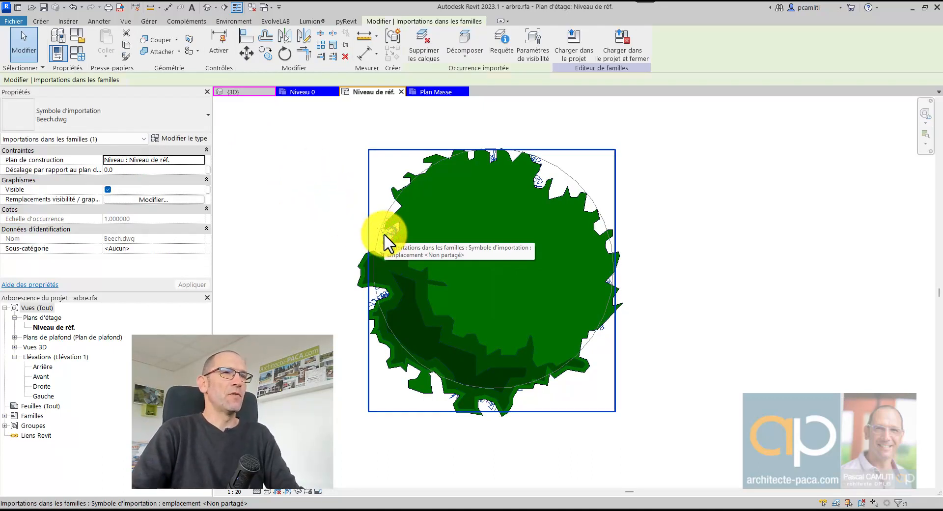
pyautogui.click(670, 228)
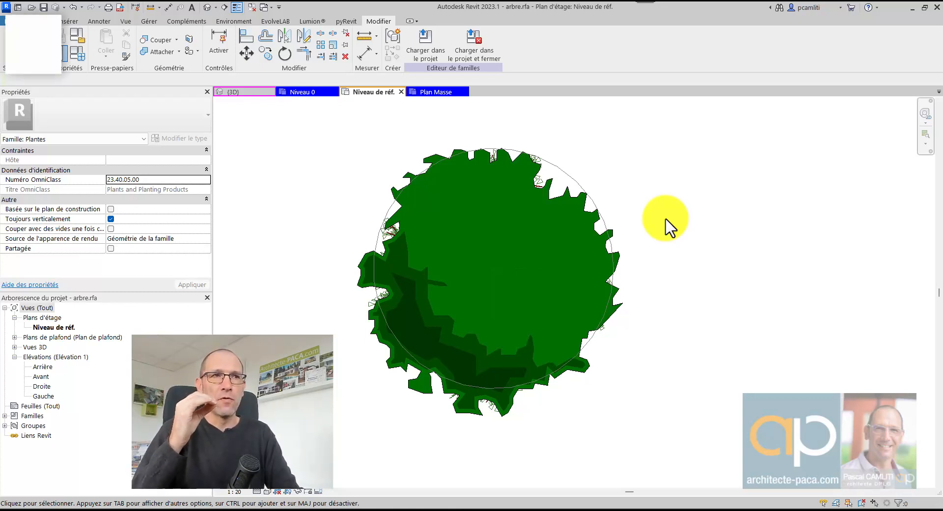
pyautogui.click(388, 230)
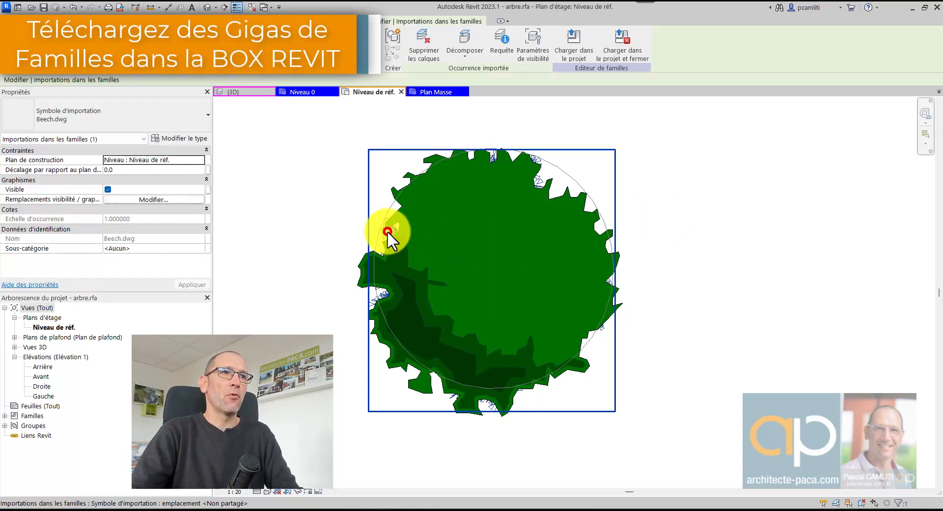
pyautogui.click(532, 44)
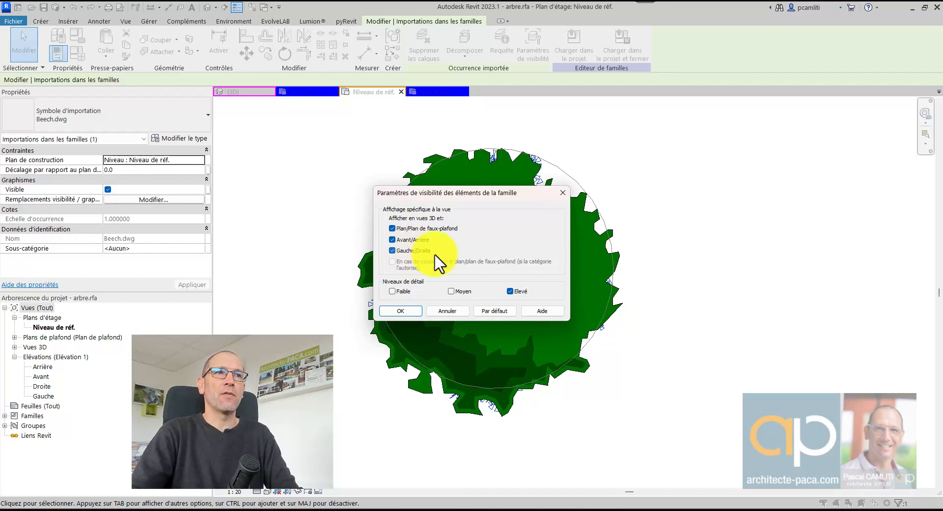
pyautogui.click(447, 311)
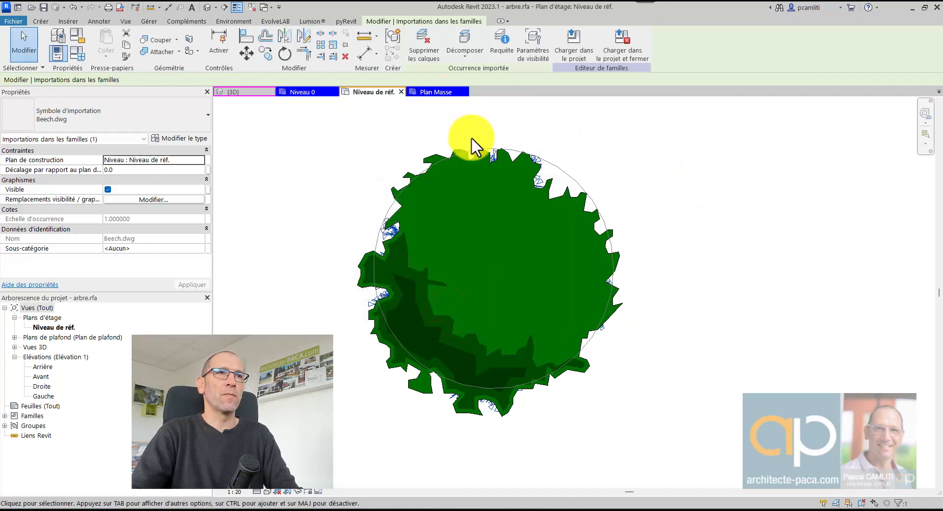
# Return to the project and display its default 3D view to examine the placed arbre trees on the terrain.
pyautogui.click(450, 92)
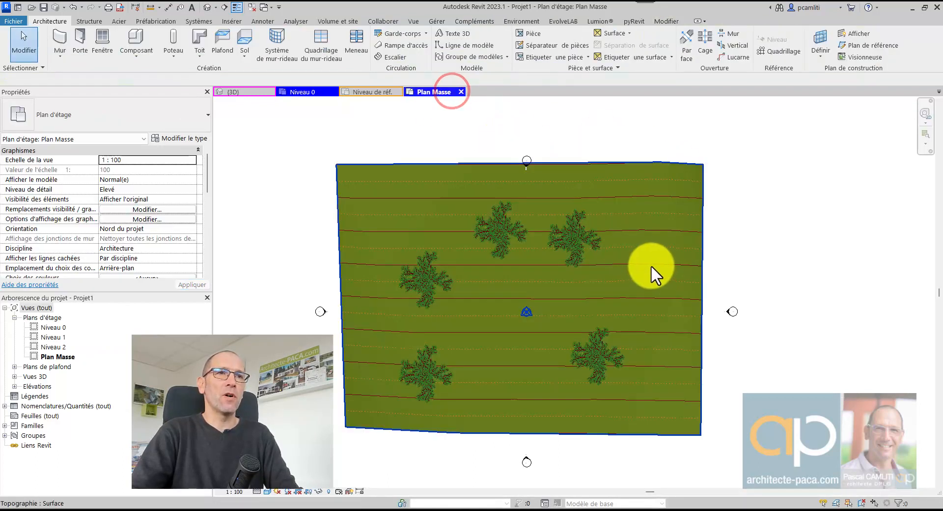
pyautogui.press('3')
pyautogui.press('d')
pyautogui.keyDown('shift'); pyautogui.moveTo(633, 253); pyautogui.dragTo(653, 327, button='middle'); pyautogui.keyUp('shift')
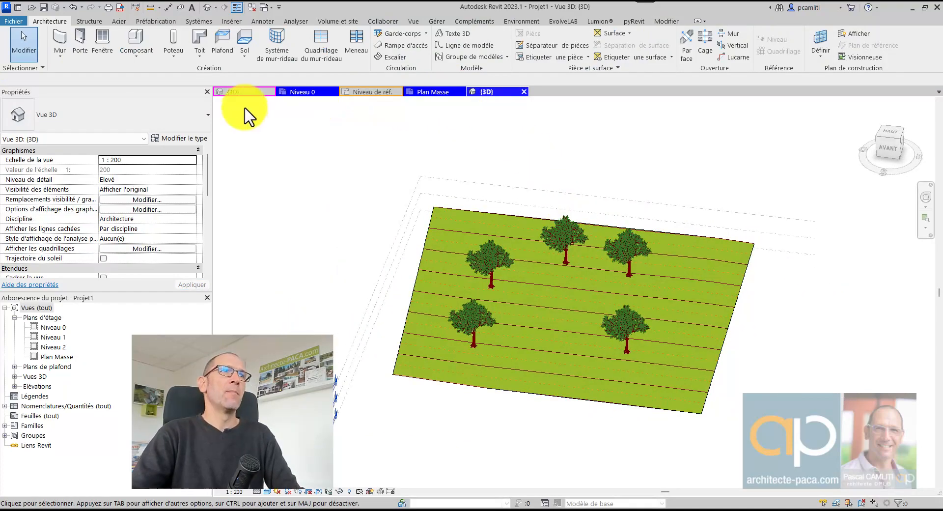
# Examine the trunk, branch and foliage geometry of the Olea_europaea_jeune_07 family in its 3D view.
pyautogui.click(248, 92)
pyautogui.scroll(-3, 604, 221)
pyautogui.keyDown('shift'); pyautogui.moveTo(604, 224); pyautogui.dragTo(474, 275, button='middle'); pyautogui.keyUp('shift')
pyautogui.scroll(3, 470, 276)
pyautogui.keyDown('shift'); pyautogui.moveTo(713, 376); pyautogui.dragTo(604, 270, button='middle'); pyautogui.keyUp('shift')
pyautogui.scroll(4, 604, 269)
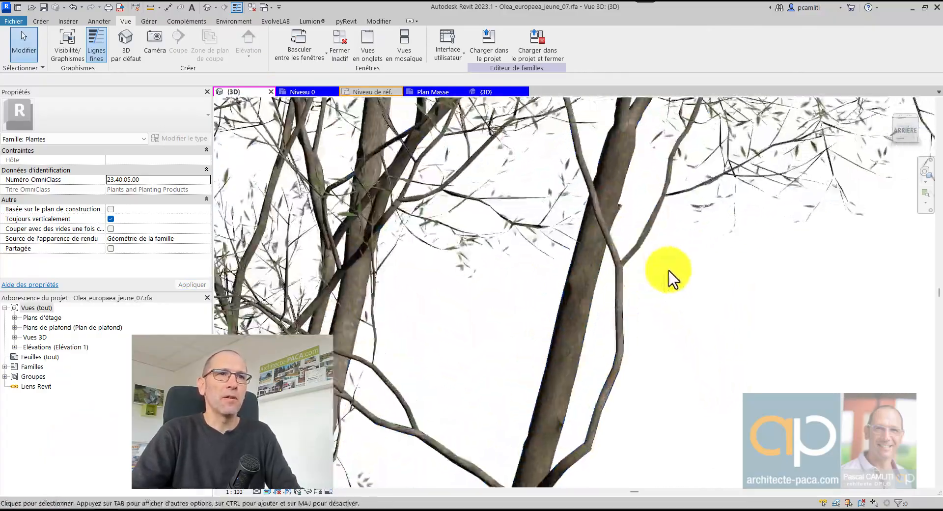
pyautogui.scroll(-5, 673, 280)
pyautogui.keyDown('shift'); pyautogui.moveTo(688, 296); pyautogui.dragTo(661, 295, button='middle'); pyautogui.keyUp('shift')
pyautogui.click(590, 258)
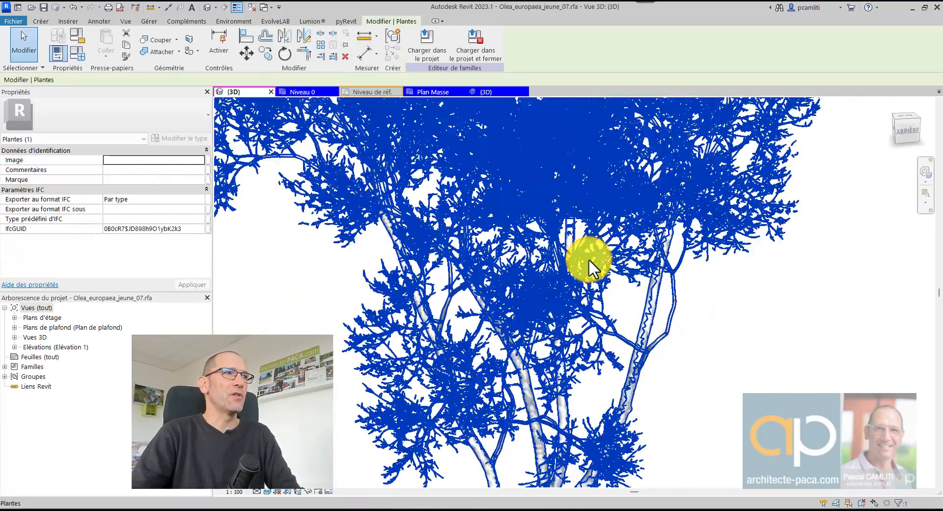
pyautogui.click(745, 304)
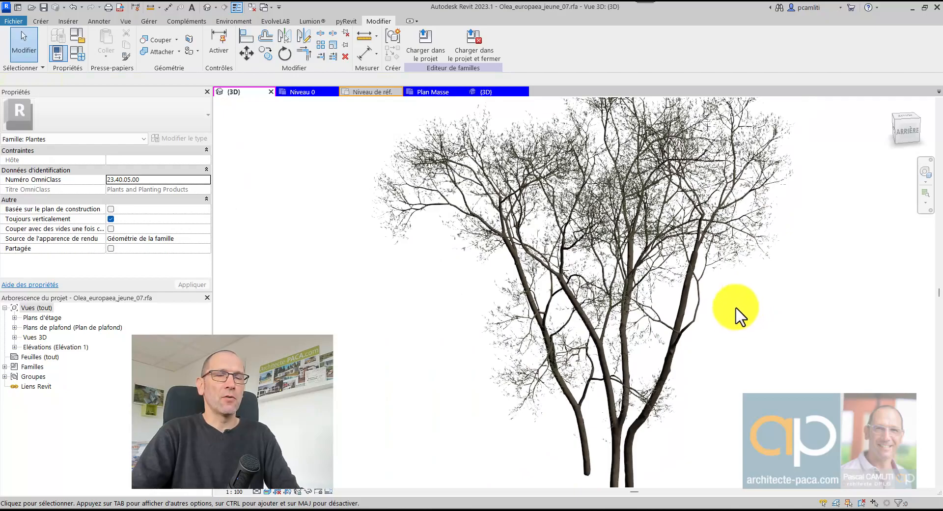
pyautogui.keyDown('shift'); pyautogui.moveTo(739, 317); pyautogui.dragTo(797, 322, button='middle'); pyautogui.keyUp('shift')
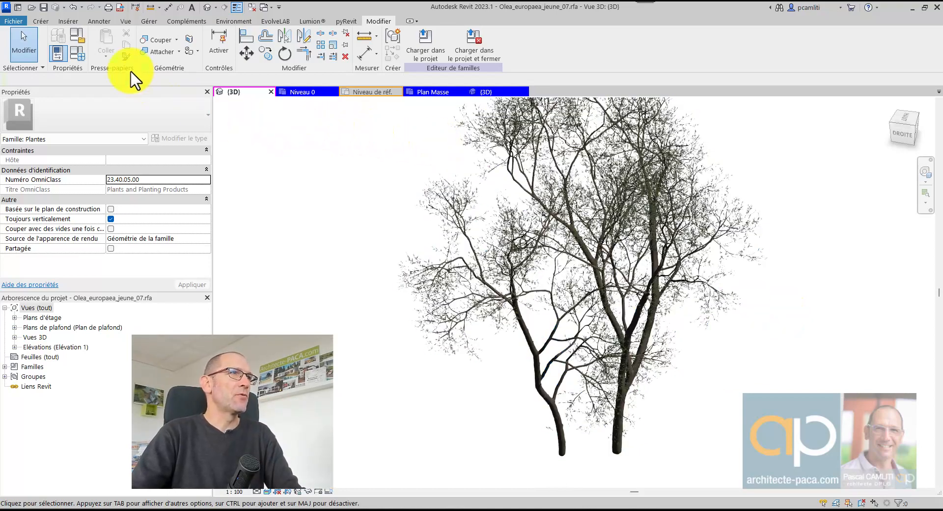
pyautogui.scroll(-2, 343, 204)
pyautogui.moveTo(392, 212)
pyautogui.keyDown('shift'); pyautogui.mouseDown(button='middle')
pyautogui.moveTo(432, 226)
pyautogui.moveTo(425, 244)
pyautogui.moveTo(389, 221)
pyautogui.mouseUp(button='middle'); pyautogui.keyUp('shift')
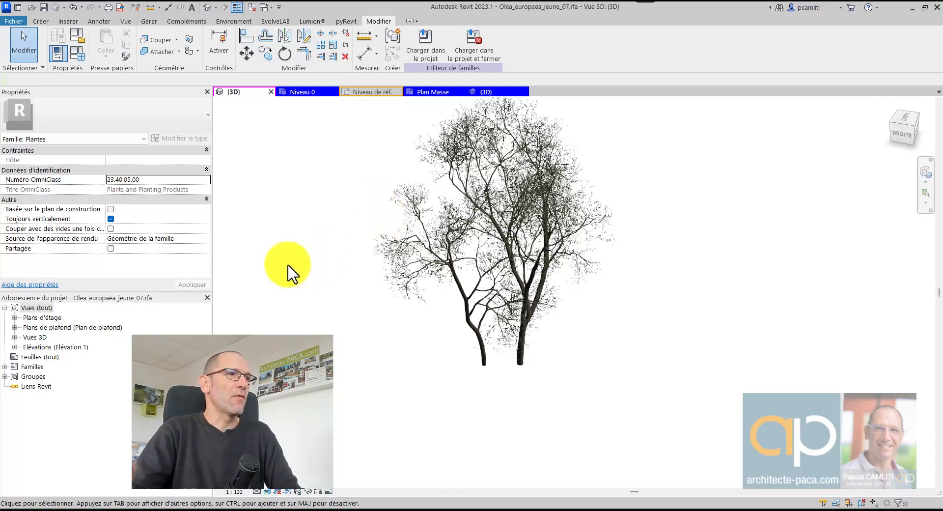
# Display the olive tree family's Niveau de réf. plan, and load the family into Projet1 without placing it on Niveau 0.
pyautogui.doubleClick(40, 318)
pyautogui.doubleClick(49, 327)
pyautogui.click(761, 250)
pyautogui.click(431, 44)
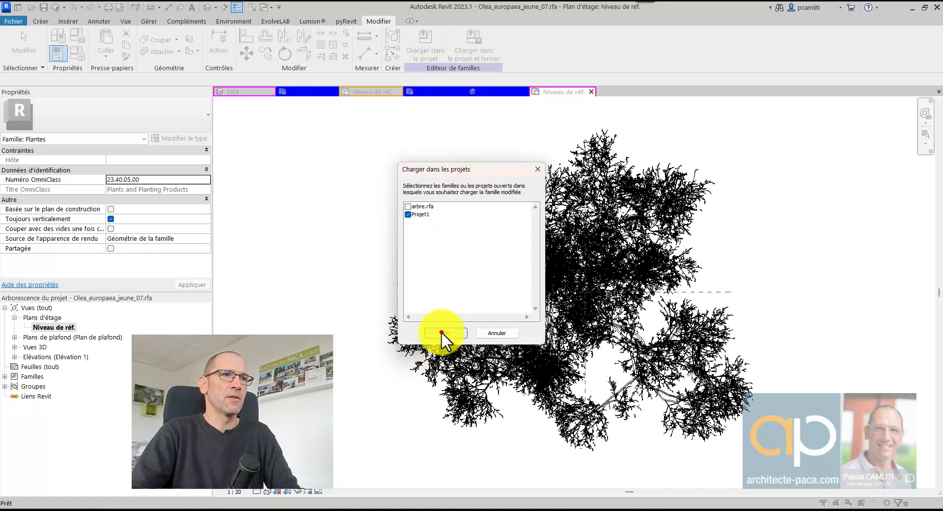
pyautogui.click(445, 331)
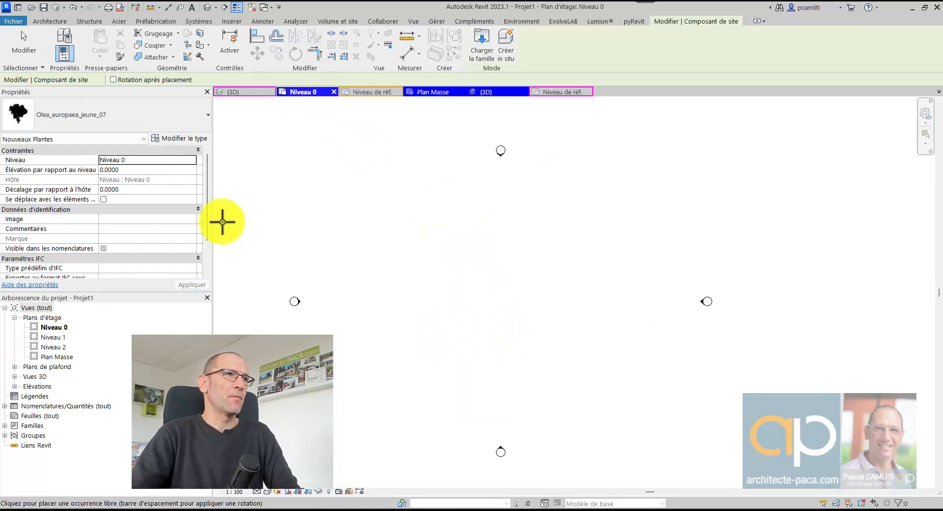
pyautogui.press('Escape')
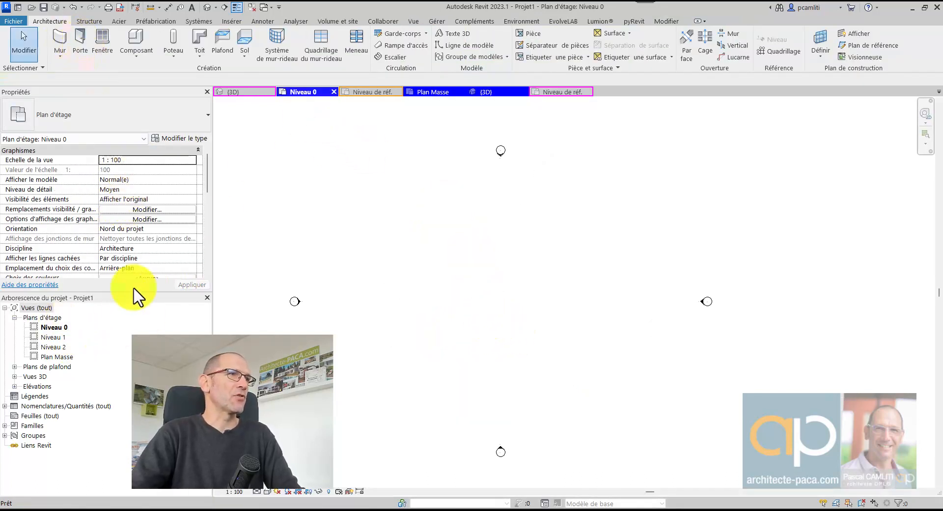
# Place two Olea_europaea_jeune_07 components between the existing trees near the centre of the terrain in the Plan Masse view.
pyautogui.doubleClick(56, 356)
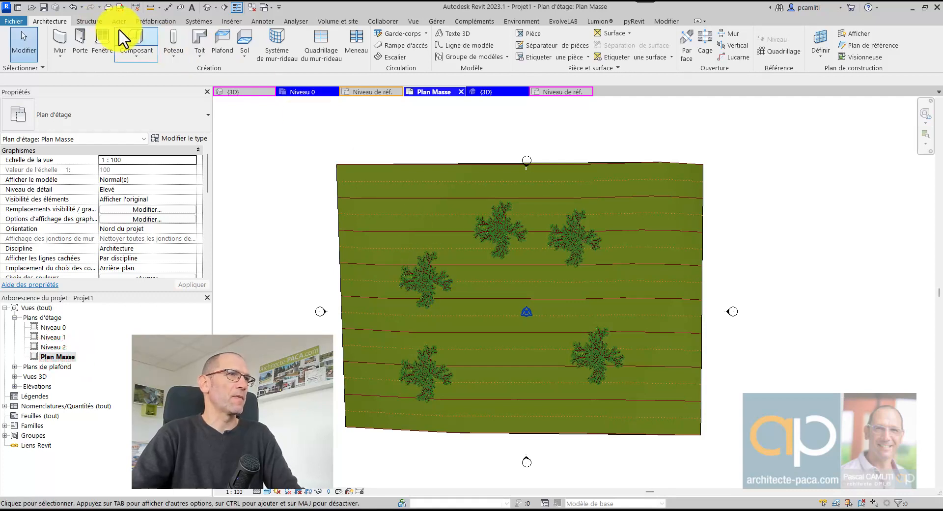
pyautogui.click(131, 37)
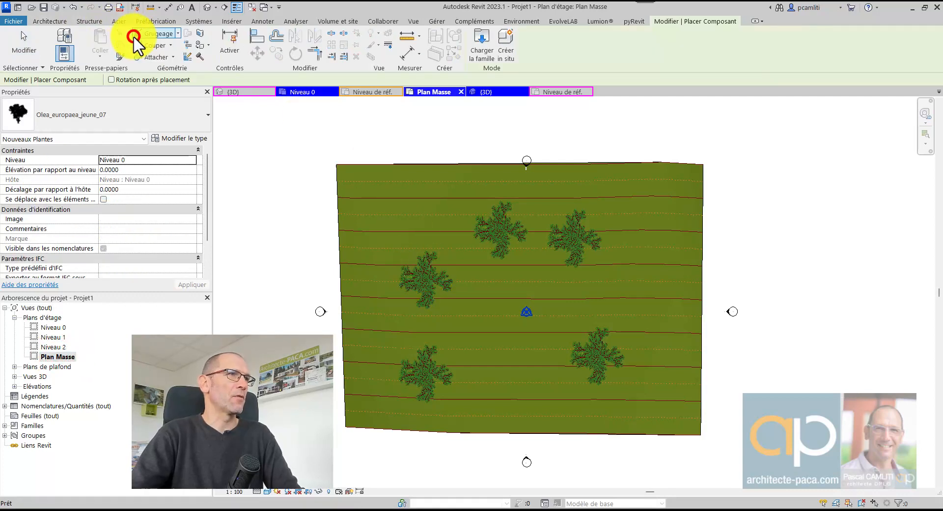
pyautogui.click(494, 349)
pyautogui.click(555, 316)
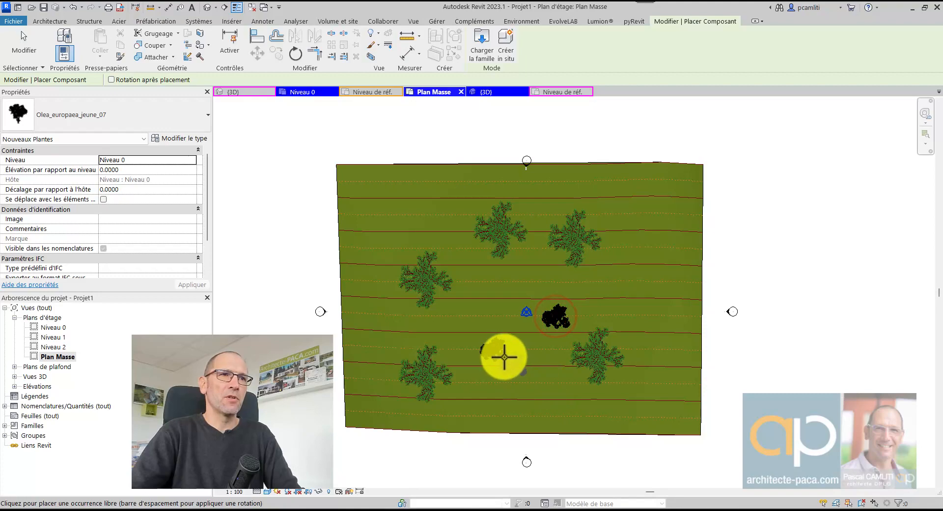
pyautogui.press('Escape')
pyautogui.press('Escape')
# Examine the plan representation of the lower placed olive tree up close, including its dense branch and leaf linework.
pyautogui.scroll(5, 492, 356)
pyautogui.scroll(5, 531, 355)
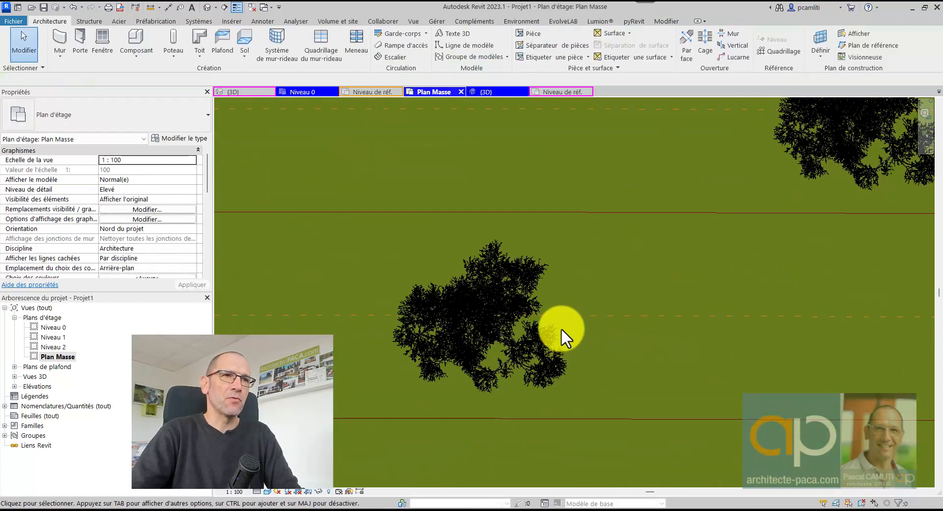
pyautogui.scroll(5, 582, 302)
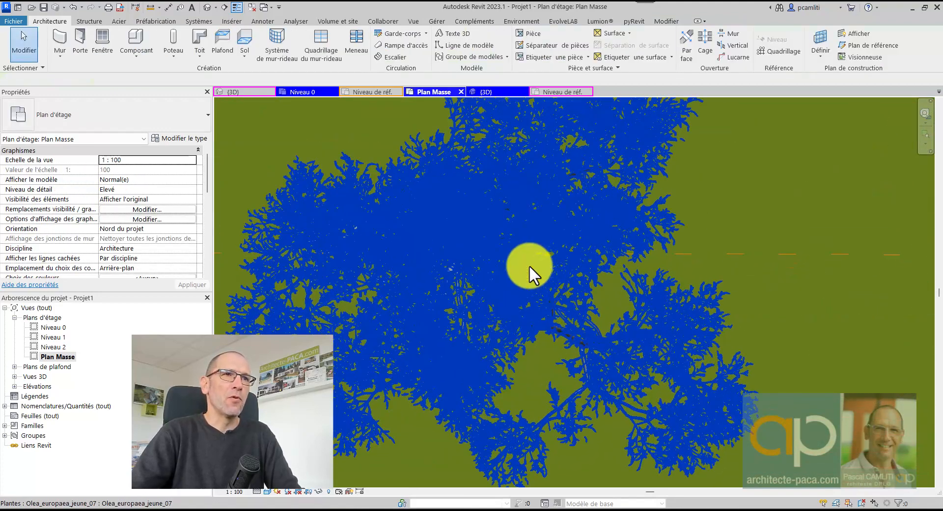
pyautogui.scroll(3, 527, 316)
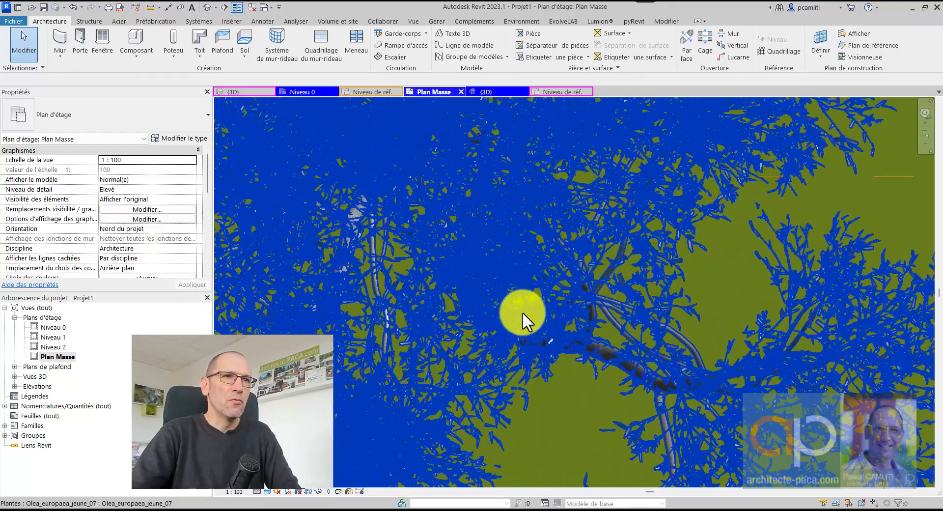
pyautogui.scroll(-6, 703, 281)
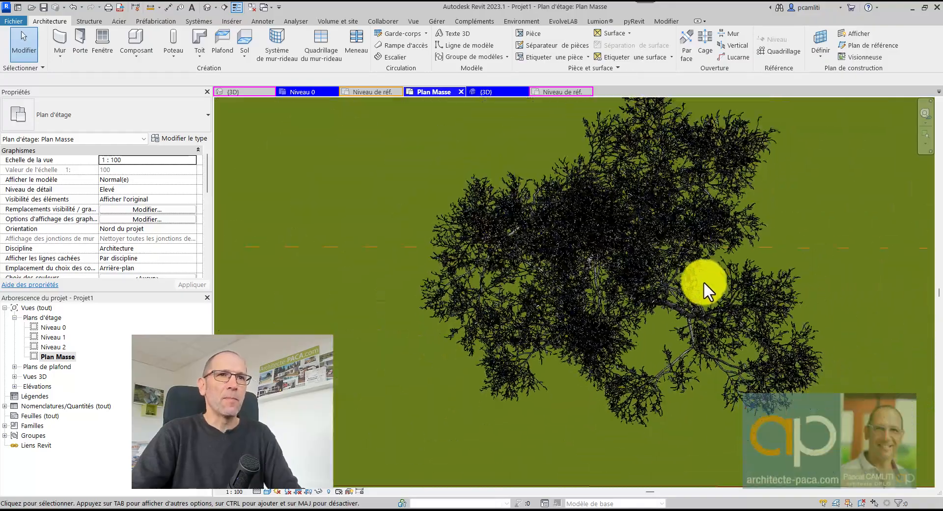
pyautogui.scroll(-2, 658, 237)
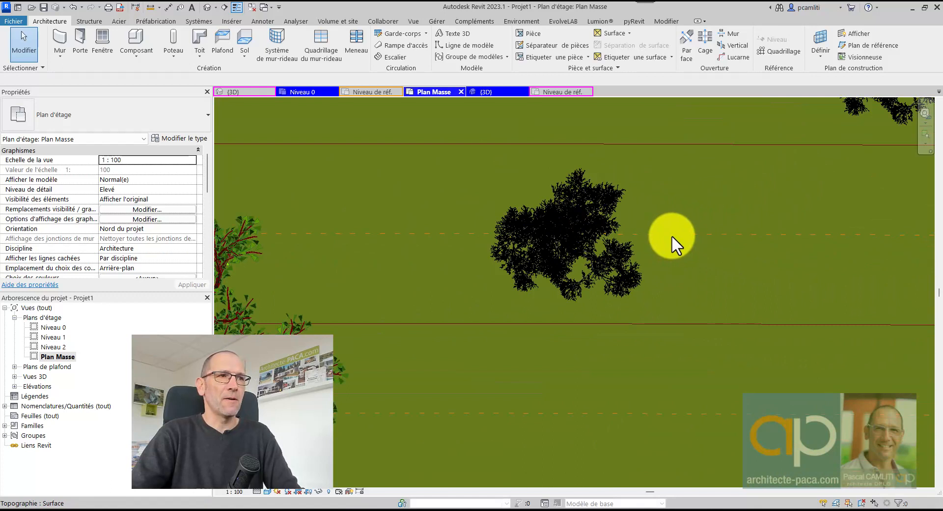
pyautogui.moveTo(670, 245); pyautogui.dragTo(642, 282, button='middle')
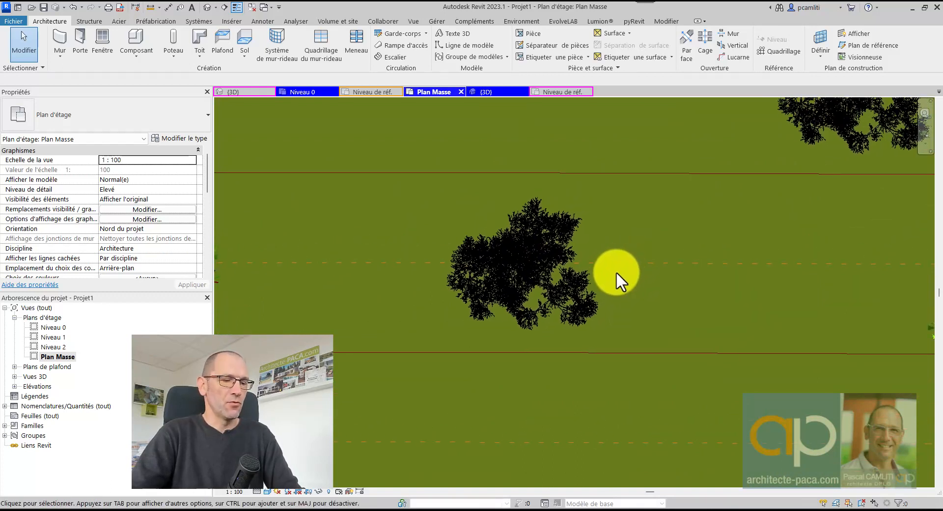
# Check the imported and model categories in the Plan Masse view's visibility/graphics overrides, leaving the settings unchanged.
pyautogui.press('v')
pyautogui.press('v')
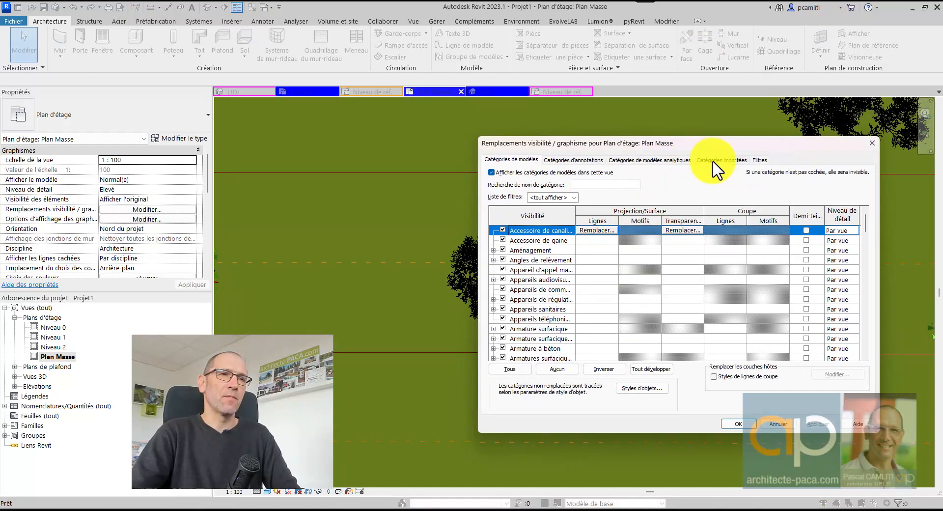
pyautogui.click(713, 162)
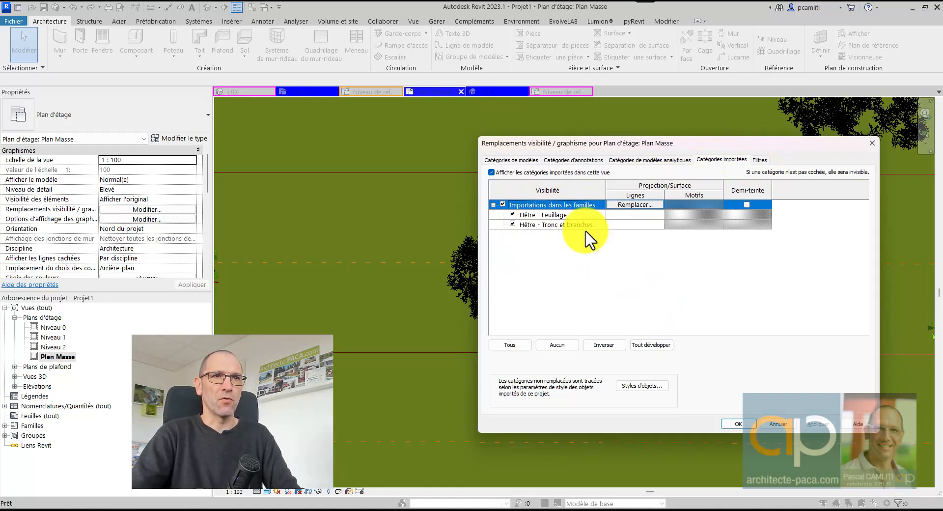
pyautogui.click(513, 160)
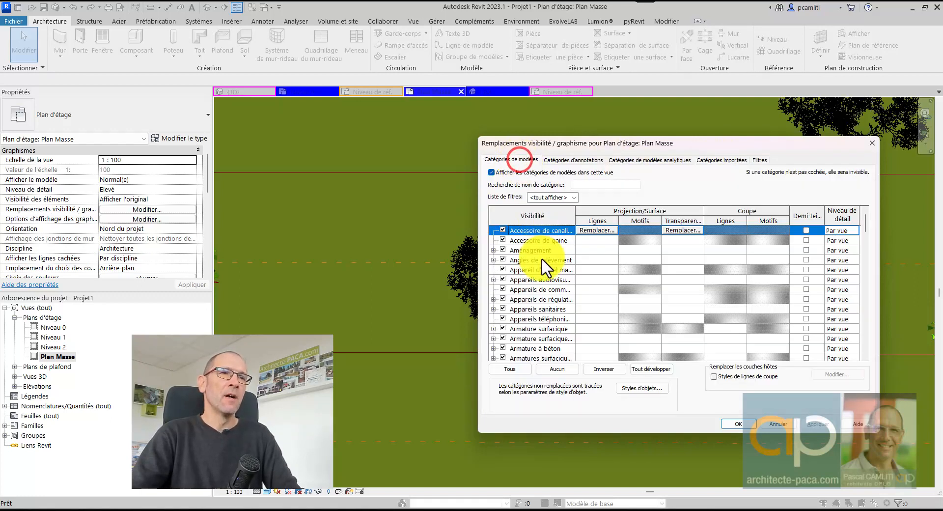
pyautogui.scroll(-2, 542, 266)
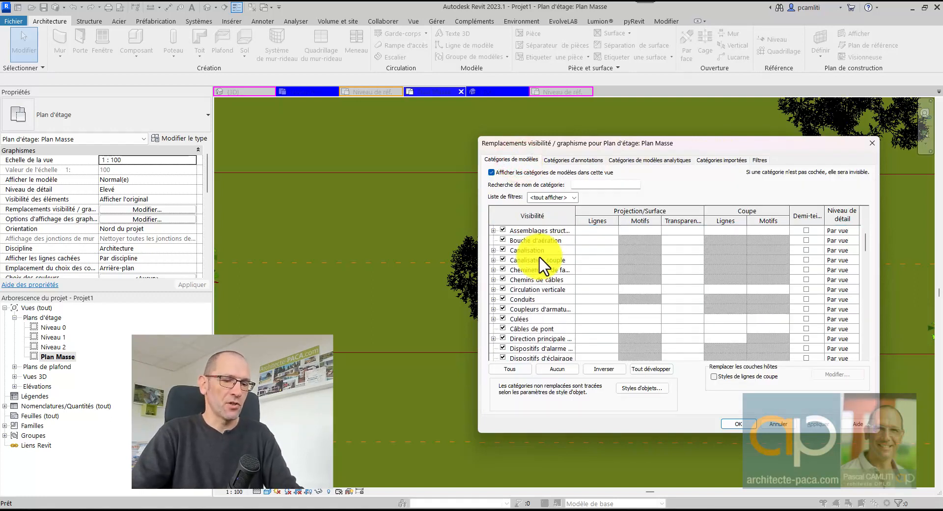
pyautogui.click(770, 422)
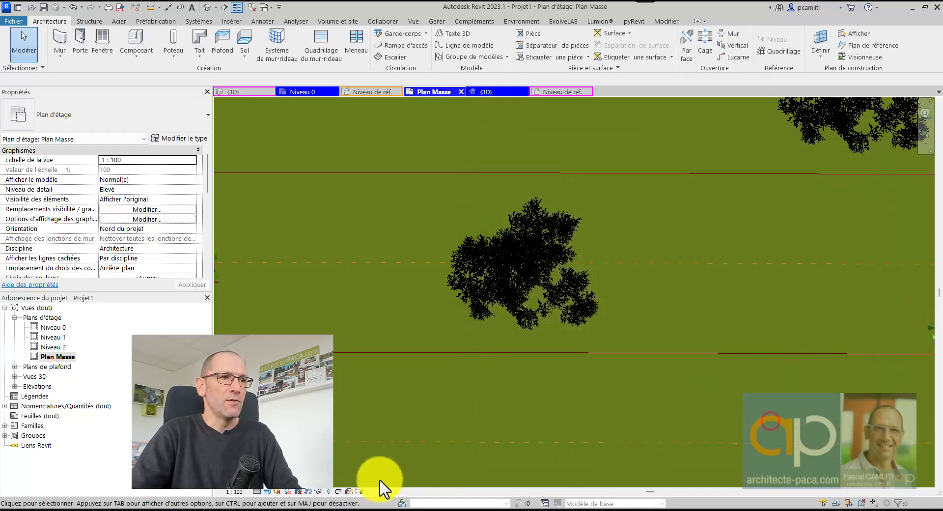
# Turn off edge display for the Plan Masse view's Ombré style, and inspect the olive tree's foliage.
pyautogui.click(269, 491)
pyautogui.click(344, 423)
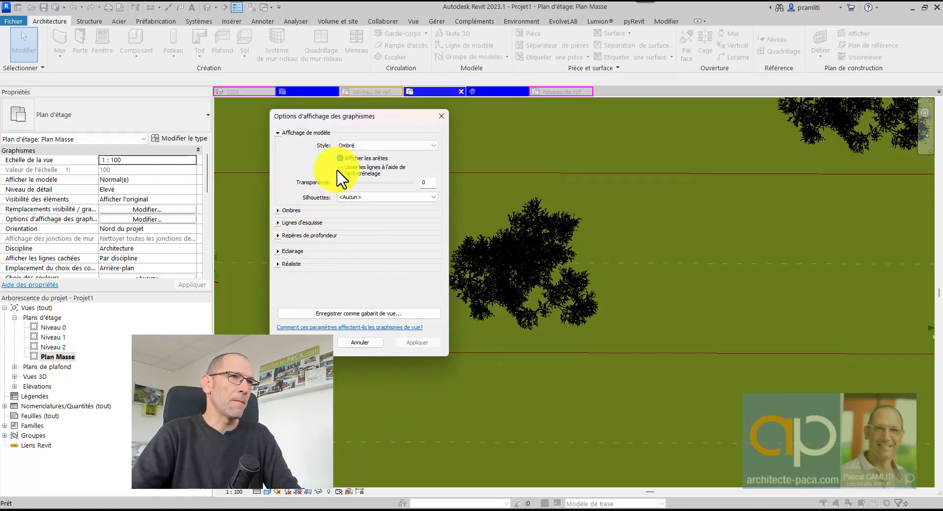
pyautogui.click(416, 342)
pyautogui.click(303, 342)
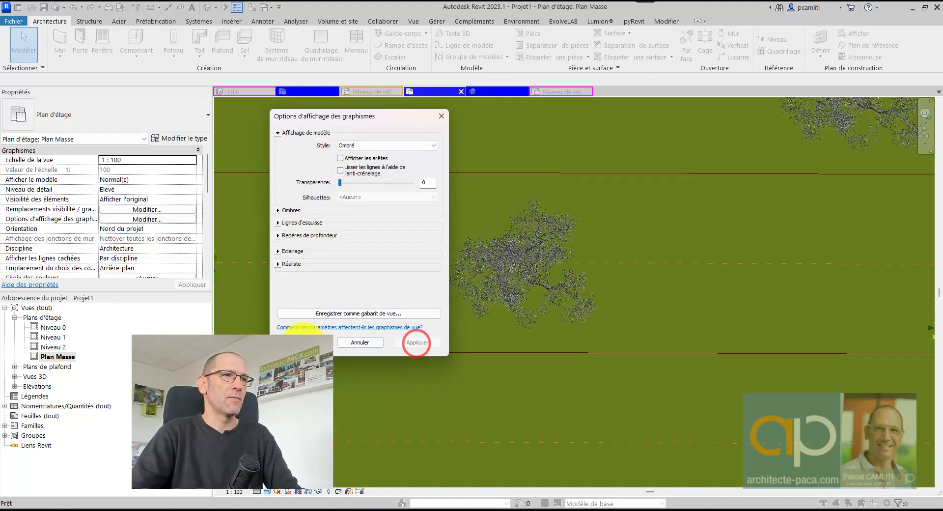
pyautogui.scroll(6, 514, 311)
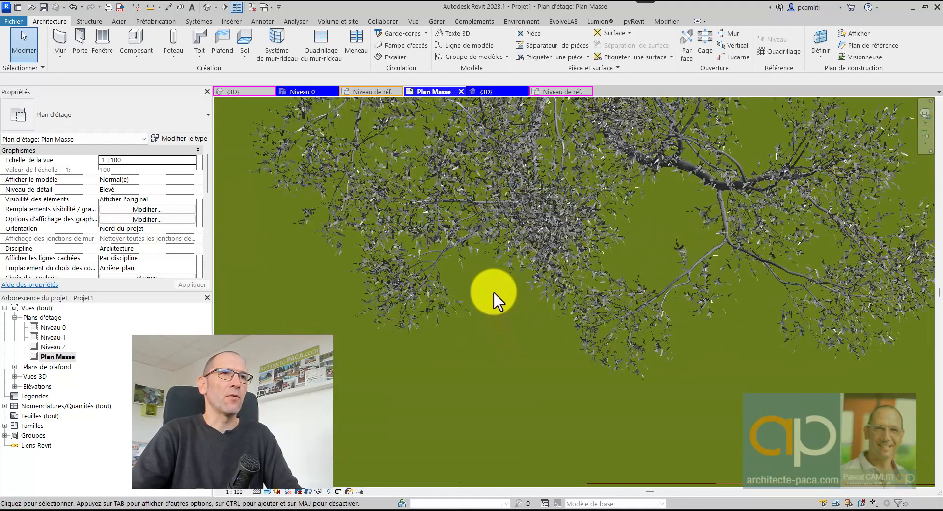
pyautogui.scroll(6, 485, 291)
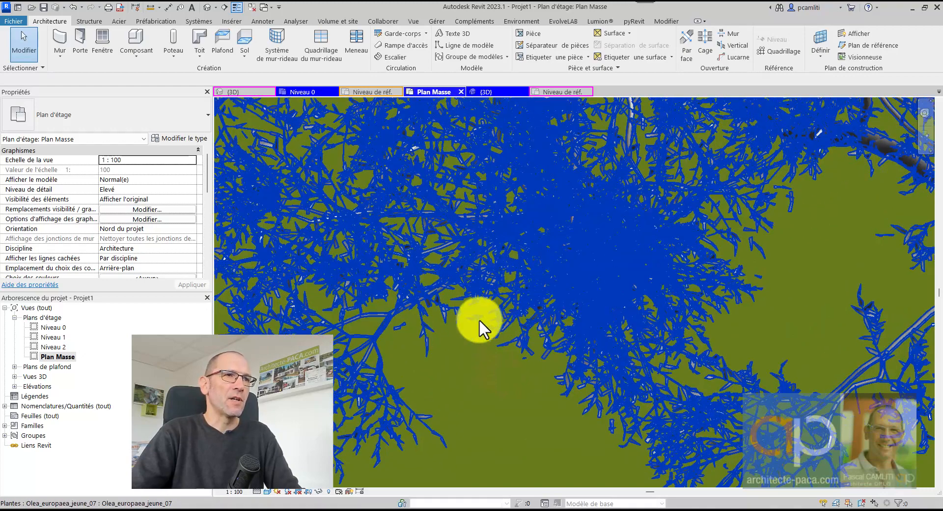
pyautogui.scroll(-5, 435, 354)
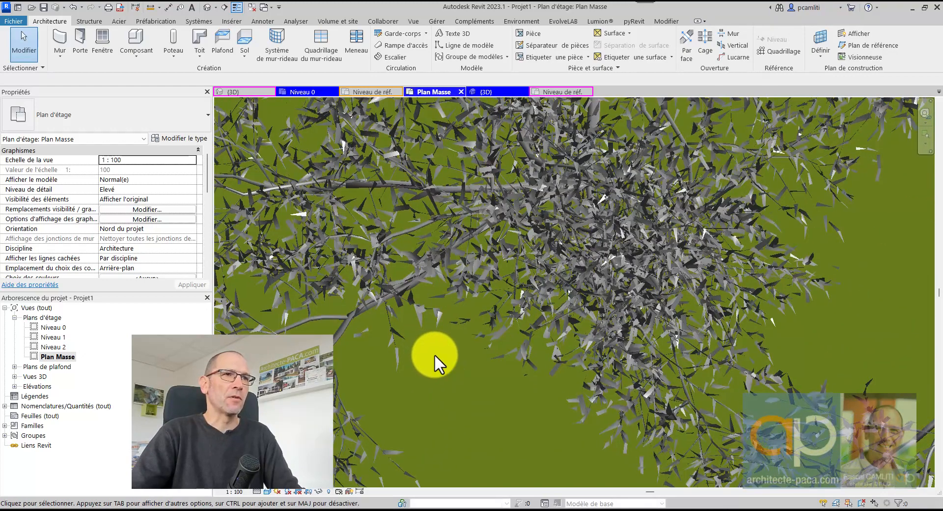
# Inspect the olive tree's trunks and branches up close in the 3D view and compare it with the other trees.
pyautogui.hotkey('ctrl', 'Tab')
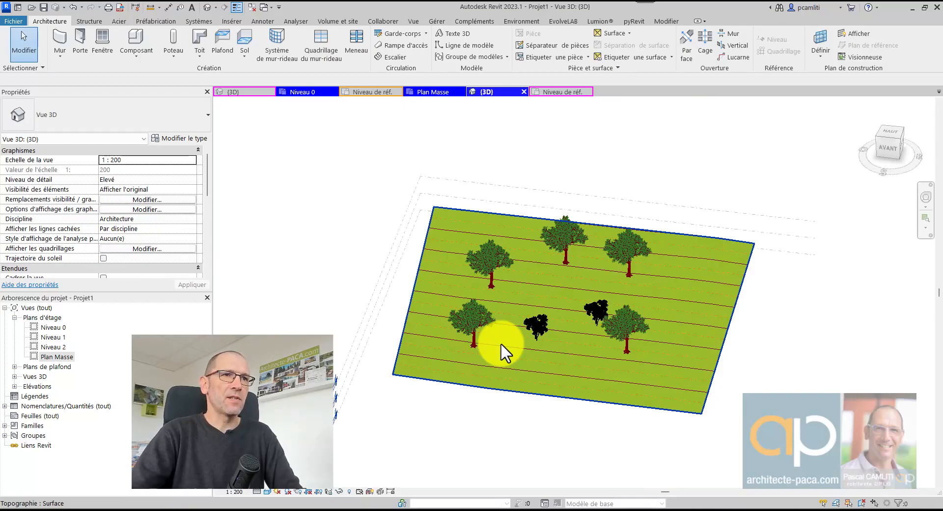
pyautogui.scroll(3, 596, 341)
pyautogui.scroll(6, 547, 343)
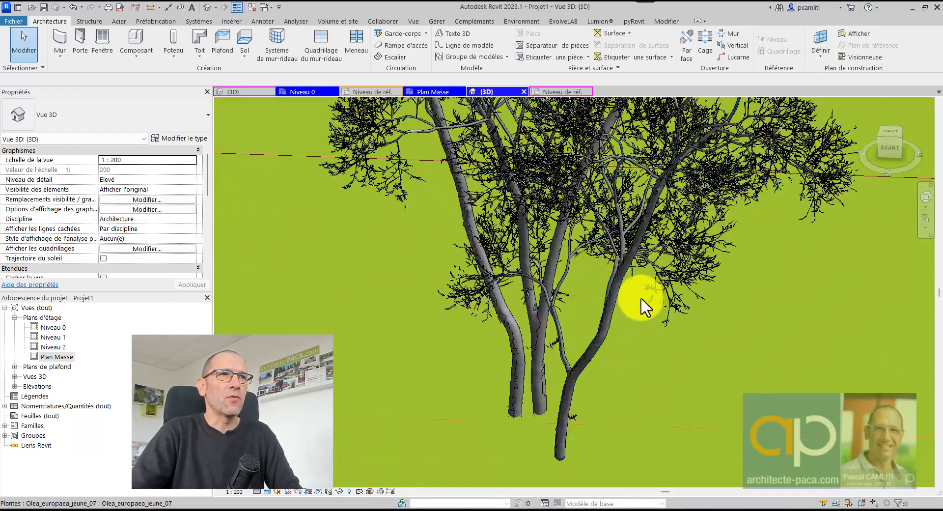
pyautogui.scroll(5, 401, 164)
pyautogui.scroll(-8, 468, 183)
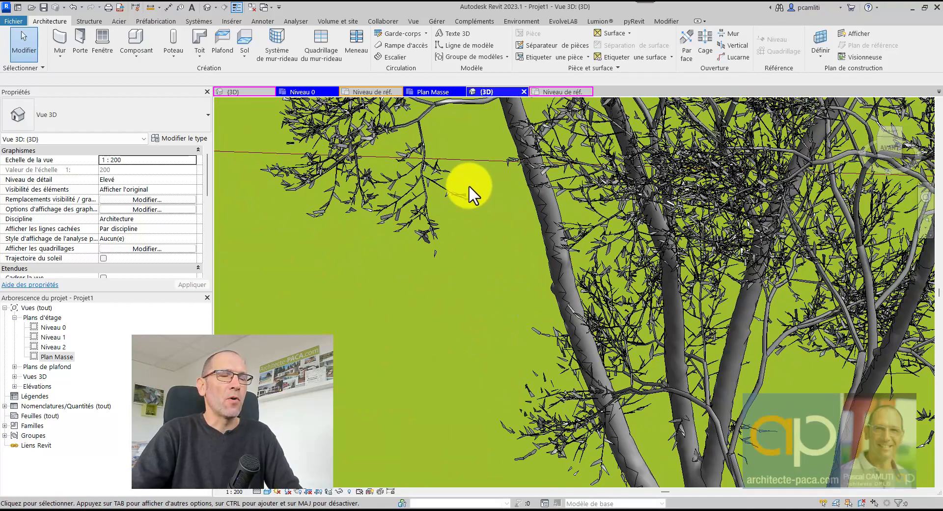
pyautogui.keyDown('shift'); pyautogui.moveTo(468, 187); pyautogui.dragTo(580, 290, button='middle'); pyautogui.keyUp('shift')
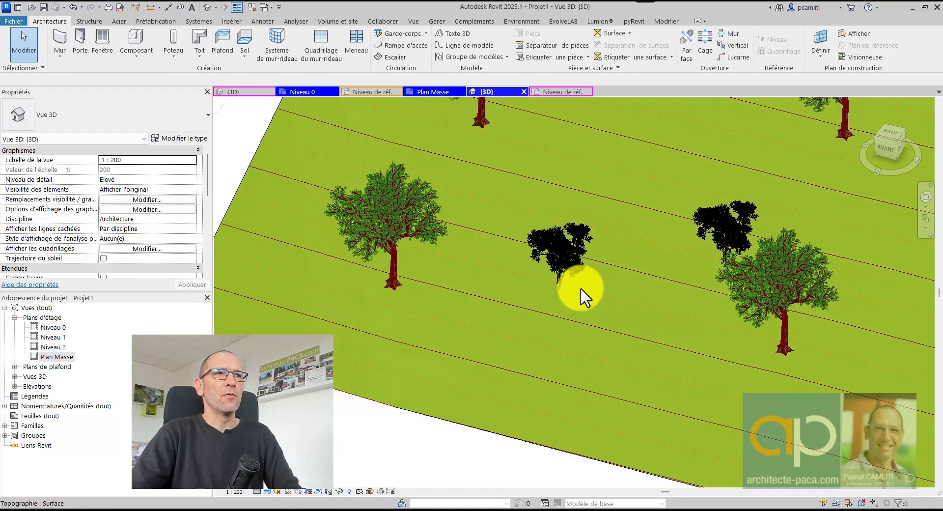
# Compare the arbre and olive trees in the 3D view at the Faible, Moyen and Elevé detail levels, ending on Elevé.
pyautogui.click(416, 231)
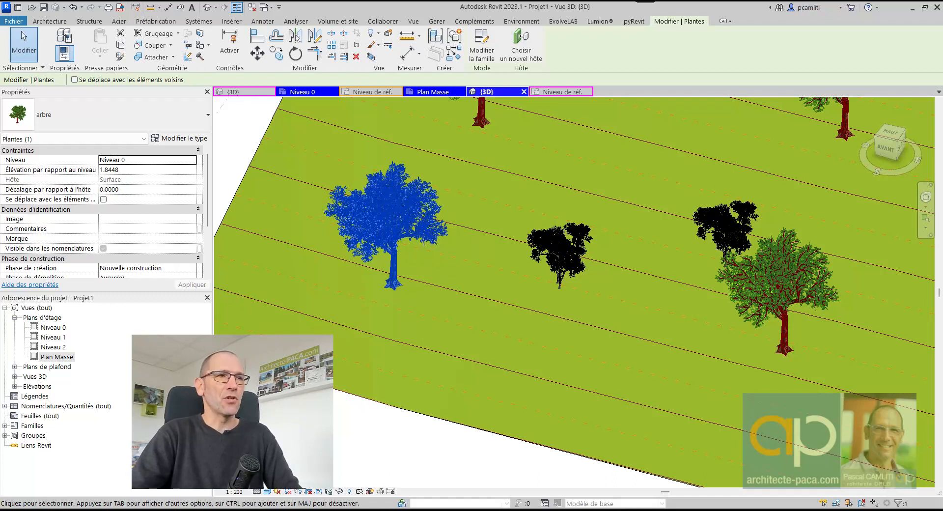
pyautogui.click(274, 460)
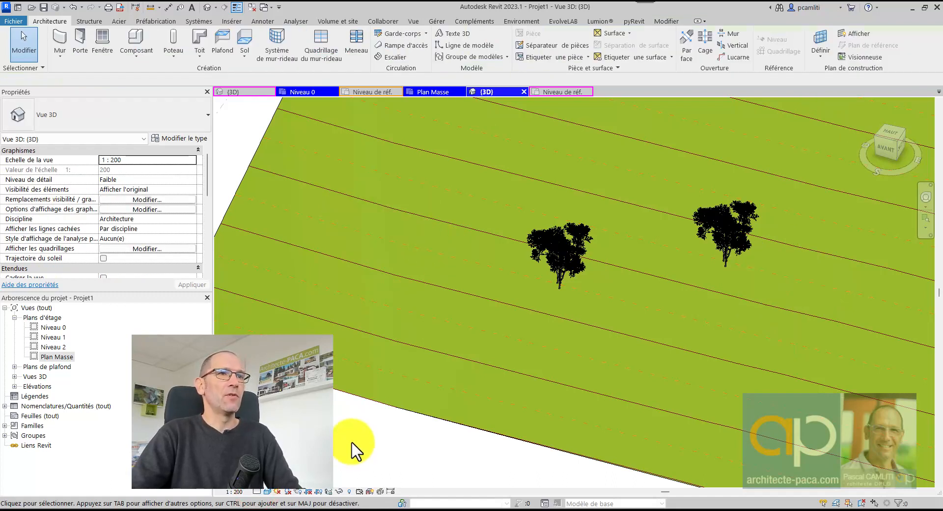
pyautogui.click(256, 491)
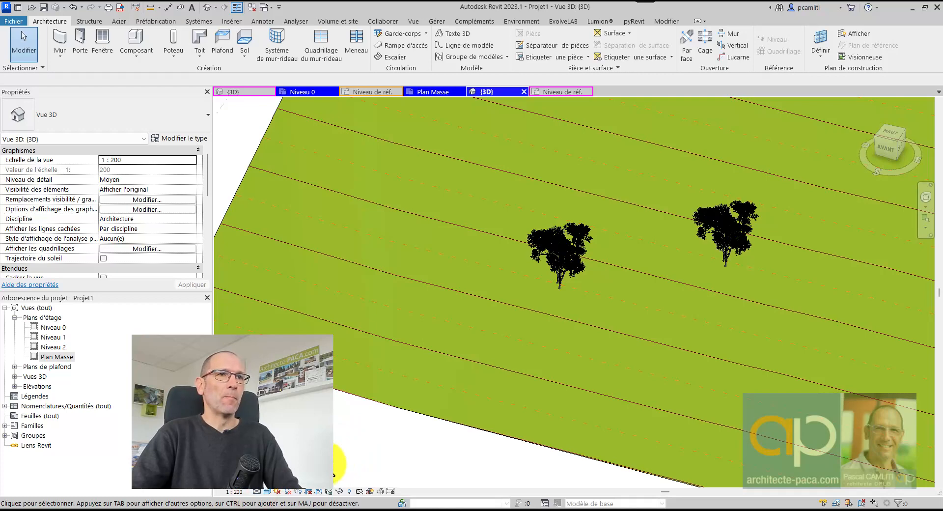
pyautogui.scroll(-5, 400, 435)
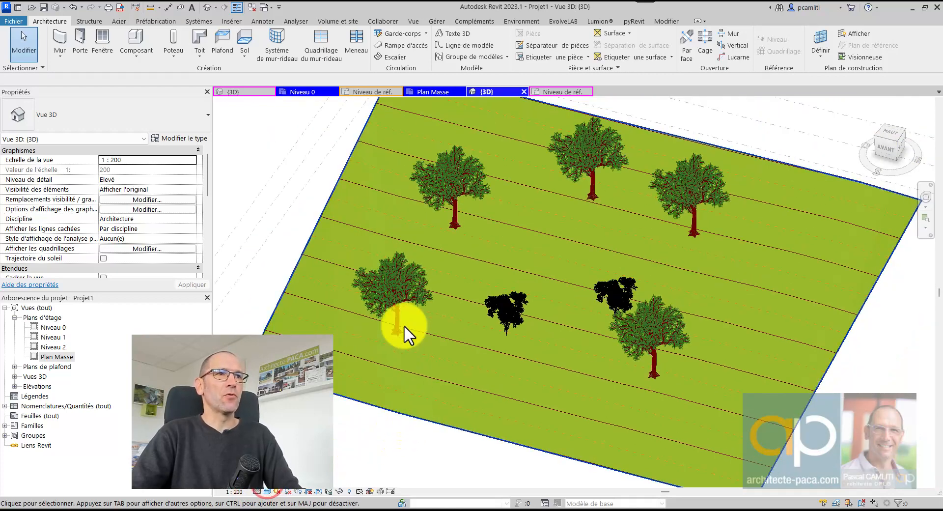
pyautogui.click(397, 303)
pyautogui.keyDown('shift'); pyautogui.moveTo(395, 330); pyautogui.dragTo(488, 316, button='middle'); pyautogui.keyUp('shift')
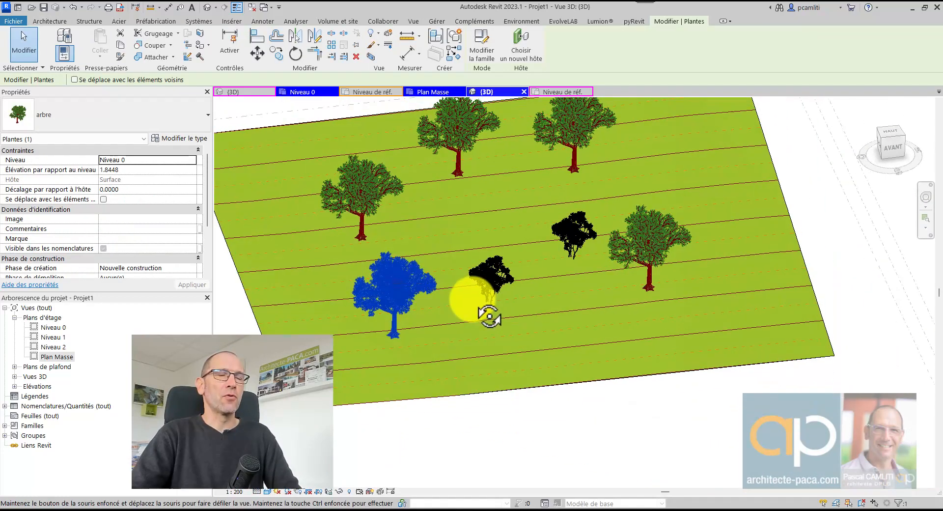
pyautogui.click(819, 255)
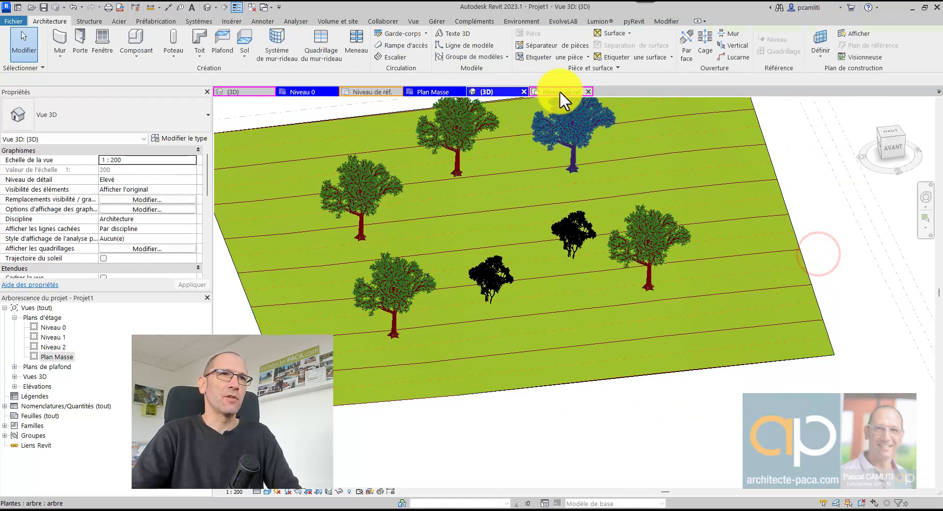
# Examine the symbolic circle and filled canopy in the arbre.rfa family's Niveau de réf. plan.
pyautogui.click(390, 92)
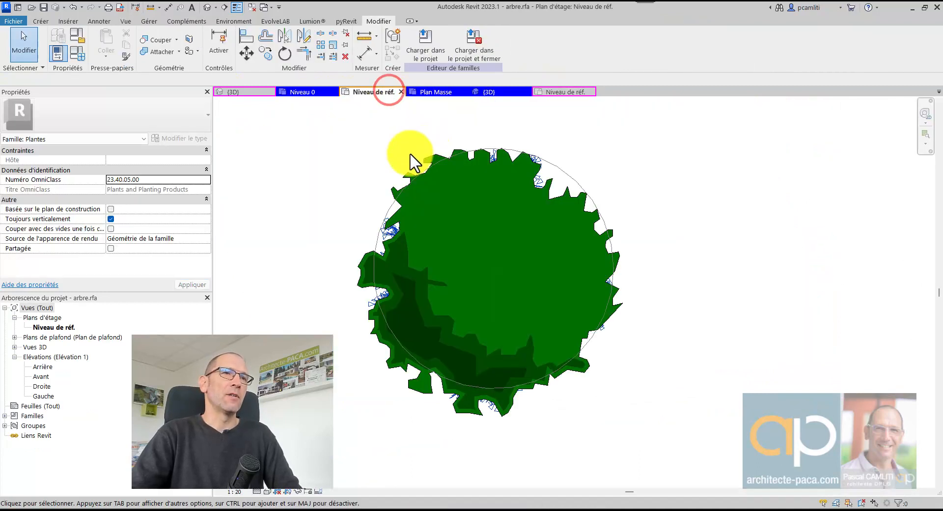
pyautogui.click(562, 164)
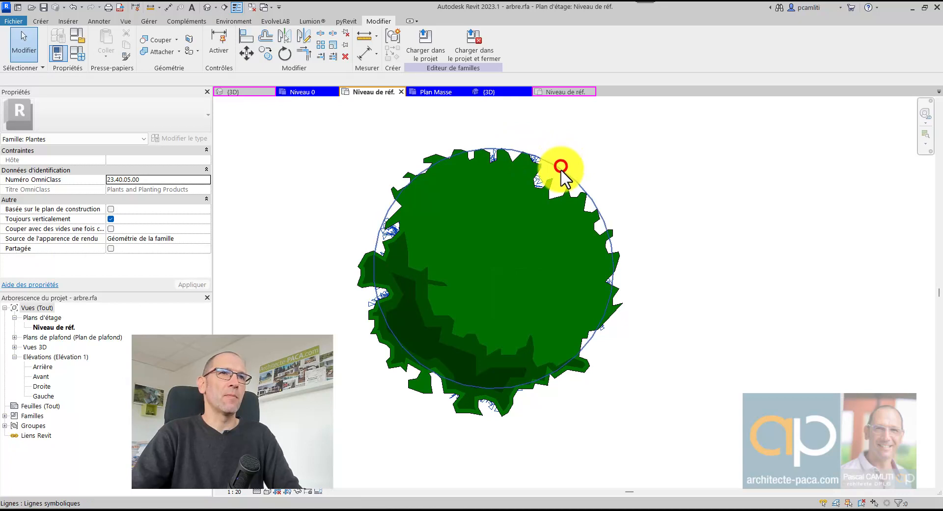
pyautogui.moveTo(639, 211); pyautogui.dragTo(630, 222, button='middle')
pyautogui.click(614, 204)
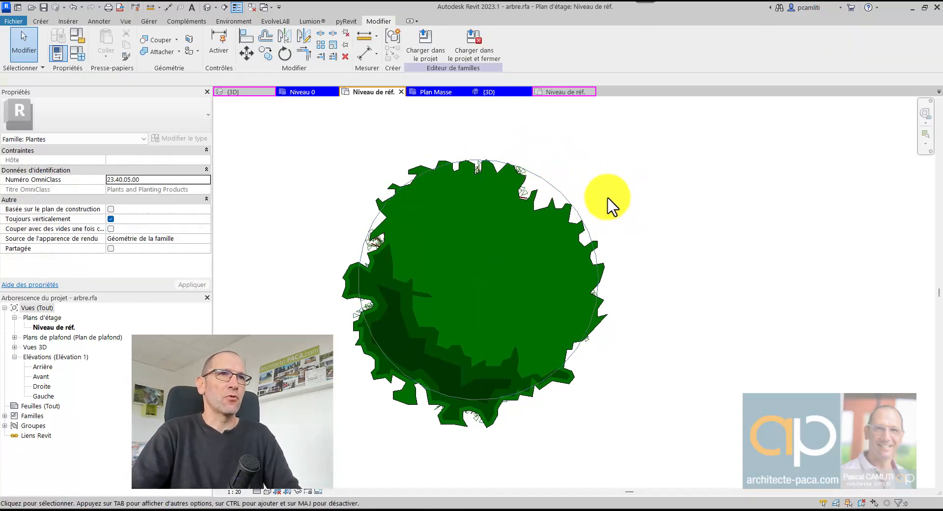
# Reopen the project's Plan Masse view and set its detail level to Faible.
pyautogui.click(464, 92)
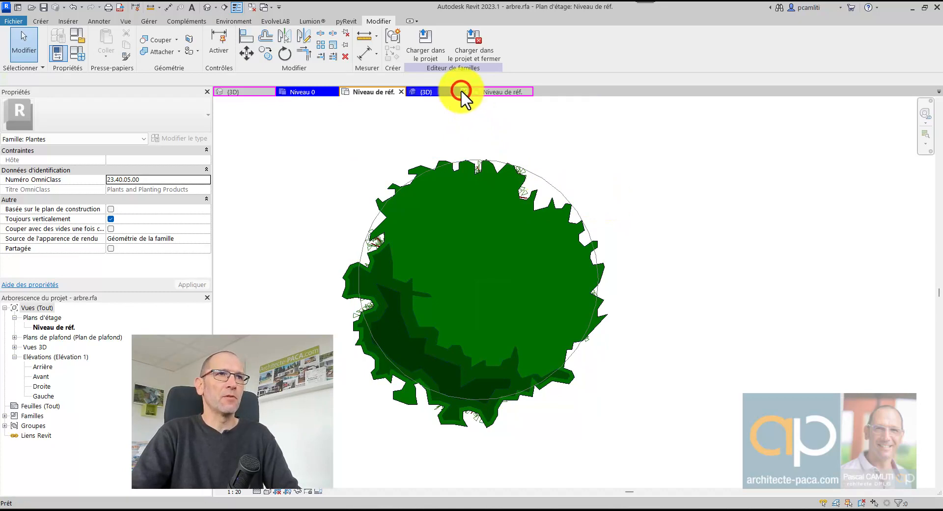
pyautogui.click(319, 92)
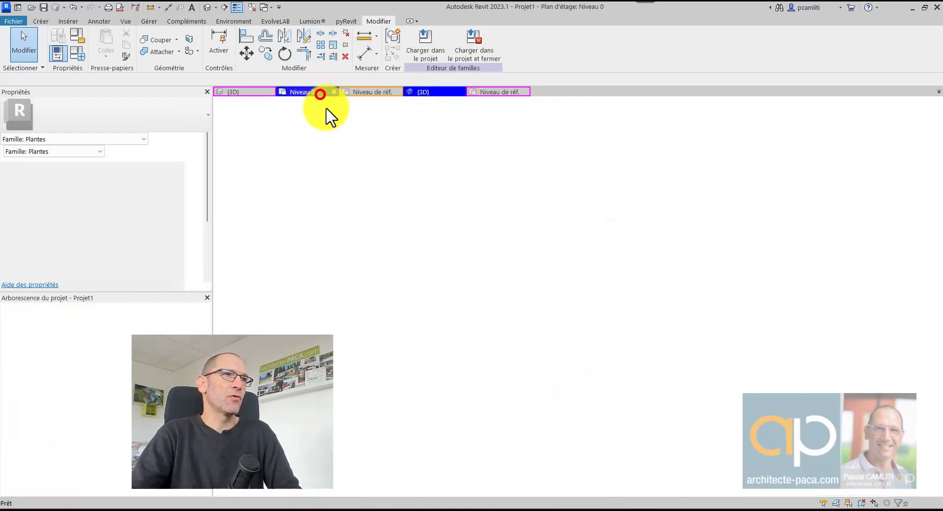
pyautogui.doubleClick(56, 356)
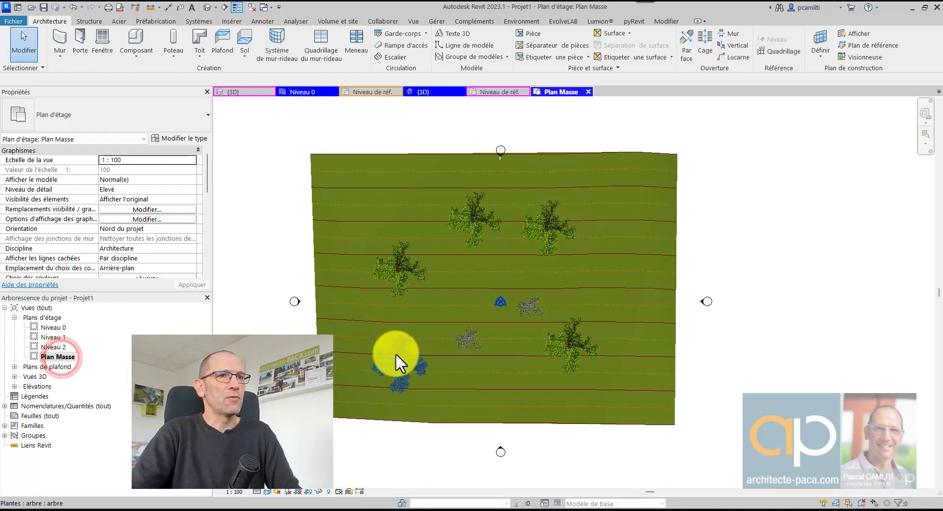
pyautogui.click(257, 491)
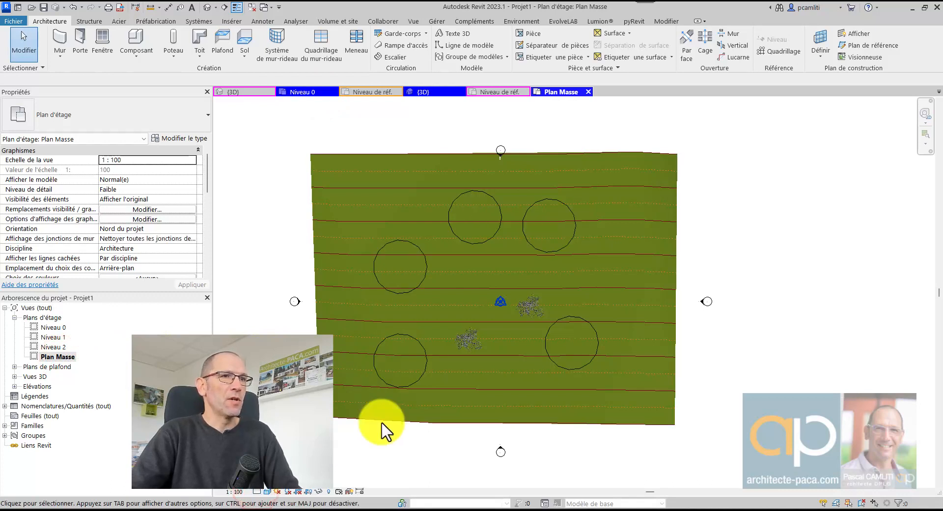
# Compare the circular plan symbols of the arbre trees with the olive trees' full 3D linework in the Plan Masse view.
pyautogui.click(412, 335)
pyautogui.scroll(2, 413, 335)
pyautogui.moveTo(414, 342); pyautogui.dragTo(476, 333, button='middle')
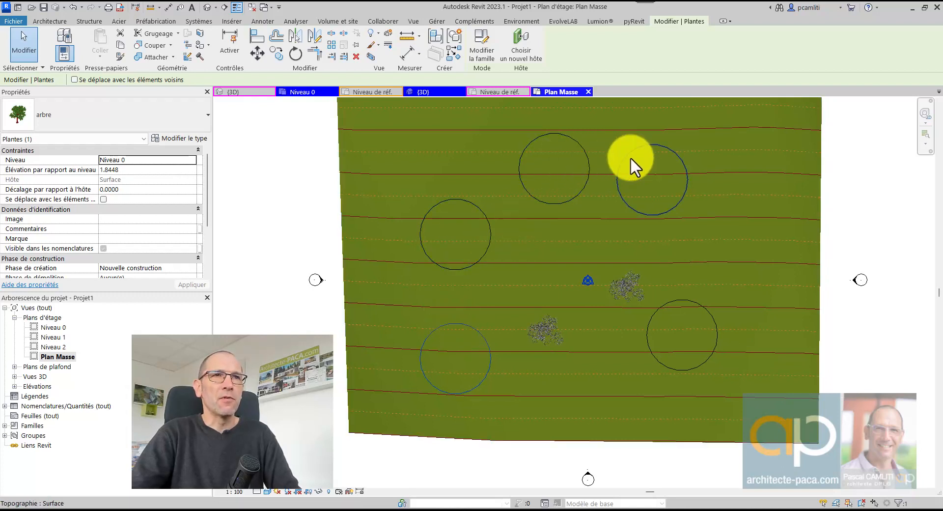
pyautogui.scroll(-3, 632, 216)
pyautogui.scroll(1, 687, 226)
pyautogui.scroll(1, 691, 225)
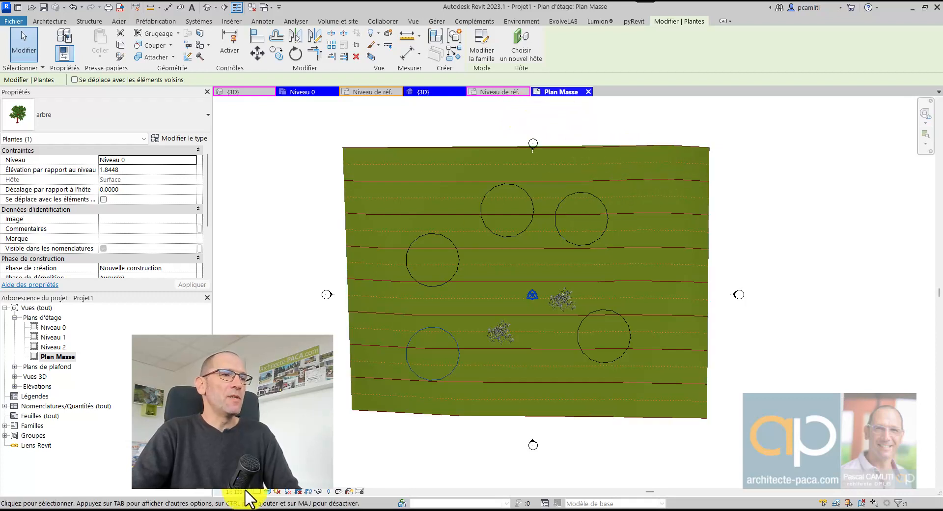
pyautogui.scroll(1, 495, 365)
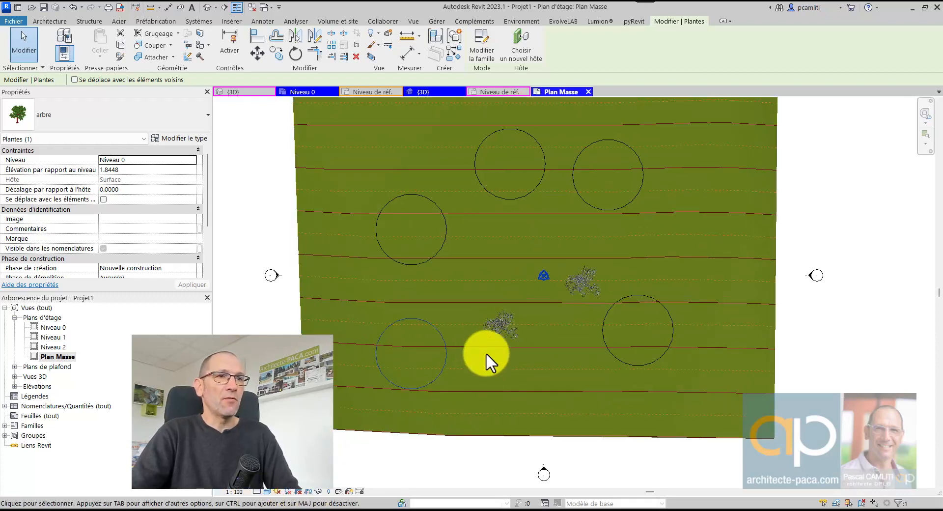
pyautogui.scroll(3, 499, 326)
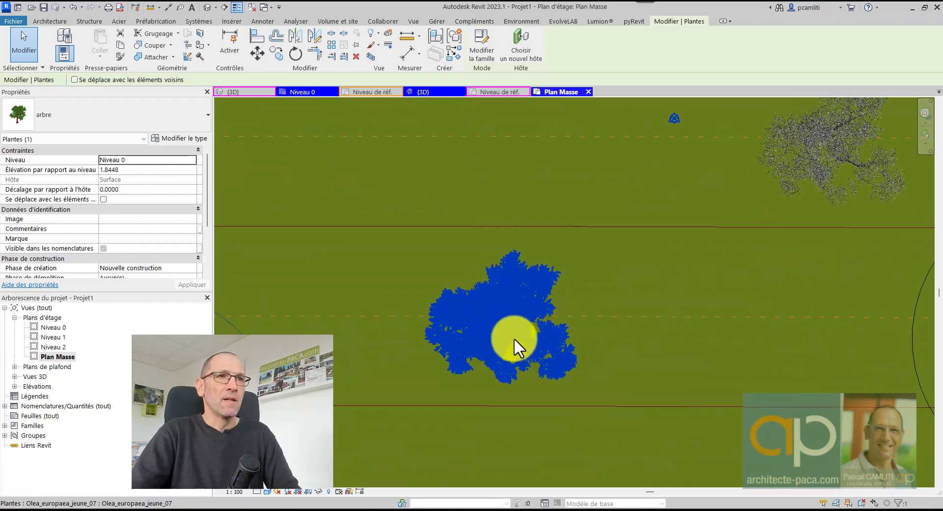
pyautogui.scroll(2, 513, 337)
pyautogui.scroll(-2, 584, 282)
pyautogui.scroll(-1, 432, 241)
pyautogui.scroll(-4, 432, 292)
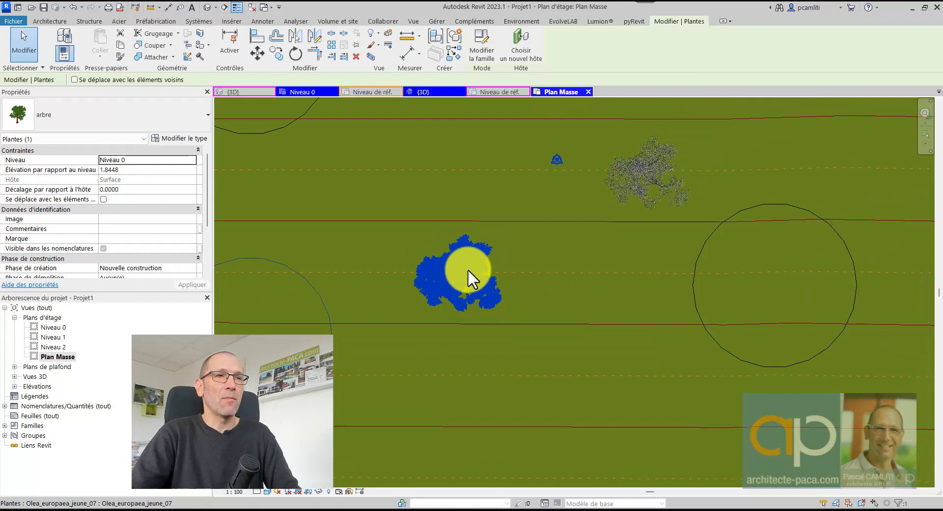
pyautogui.moveTo(524, 311); pyautogui.dragTo(553, 331, button='middle')
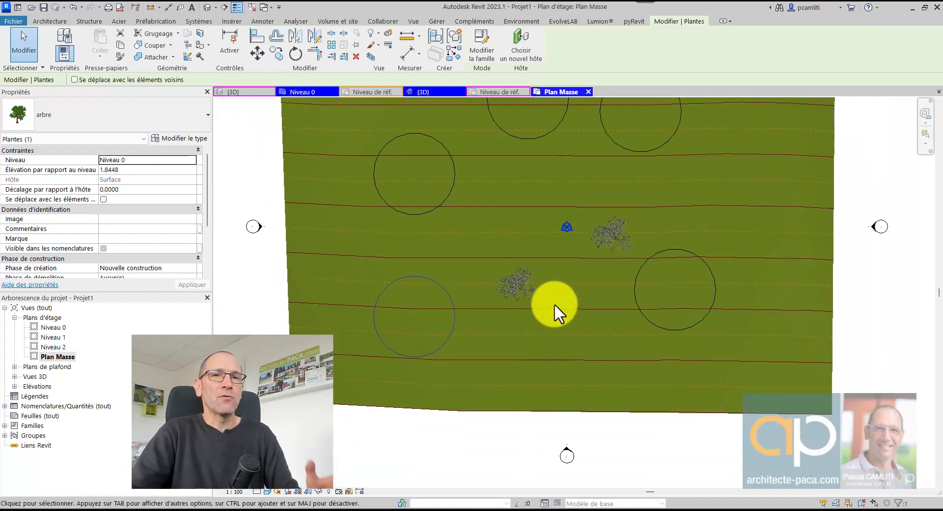
# Inspect the olive trees beside the neighbouring arbre tree in the project's 3D view.
pyautogui.click(441, 94)
pyautogui.scroll(4, 576, 248)
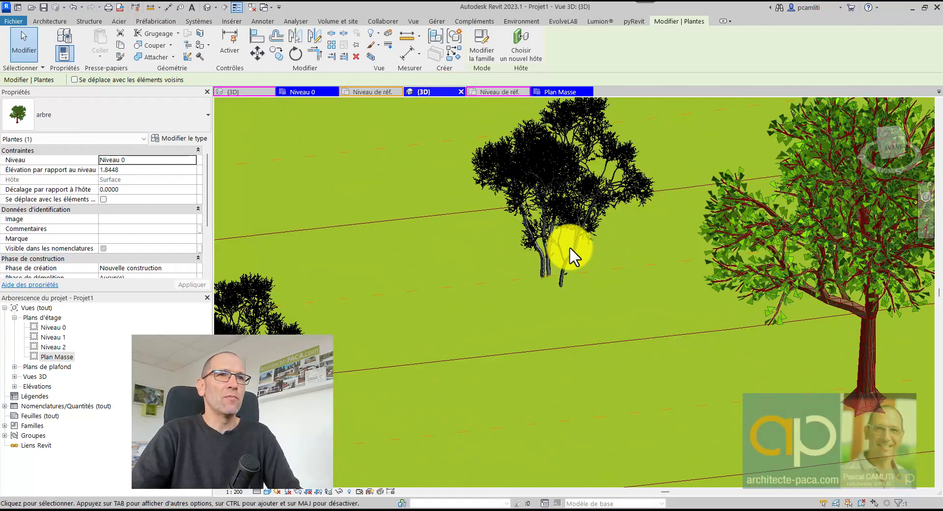
pyautogui.scroll(2, 570, 246)
pyautogui.keyDown('shift'); pyautogui.moveTo(569, 246); pyautogui.dragTo(542, 269, button='middle'); pyautogui.keyUp('shift')
pyautogui.scroll(-3, 590, 234)
pyautogui.scroll(-4, 591, 234)
pyautogui.click(554, 218)
pyautogui.click(517, 448)
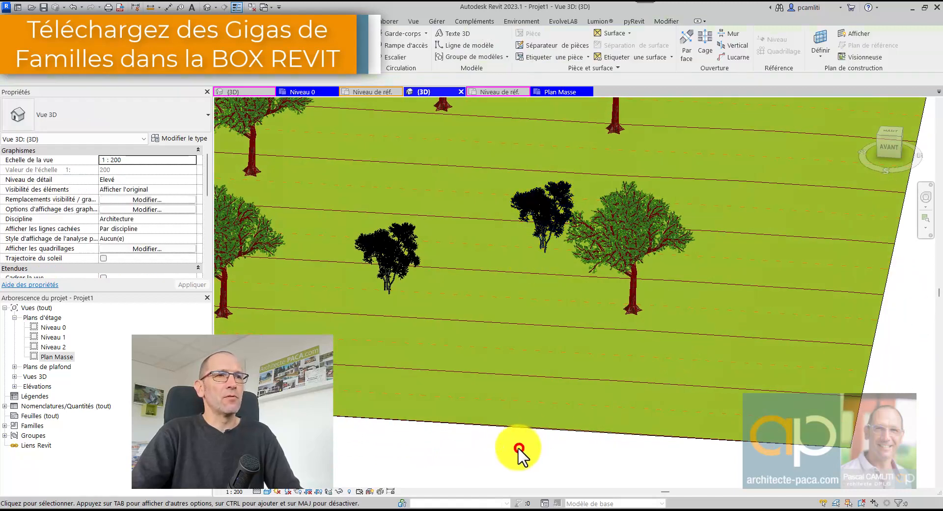
# Examine both tree families and their cast shadows across the terrain in the 3D view.
pyautogui.moveTo(382, 260); pyautogui.dragTo(520, 301, button='middle')
pyautogui.scroll(2, 521, 300)
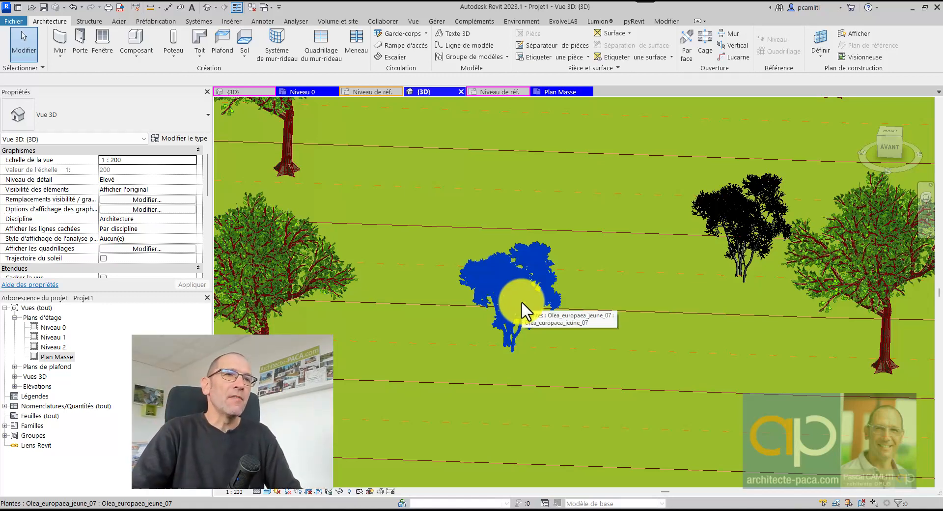
pyautogui.scroll(-2, 521, 303)
pyautogui.keyDown('shift'); pyautogui.moveTo(518, 414); pyautogui.dragTo(496, 412, button='middle'); pyautogui.keyUp('shift')
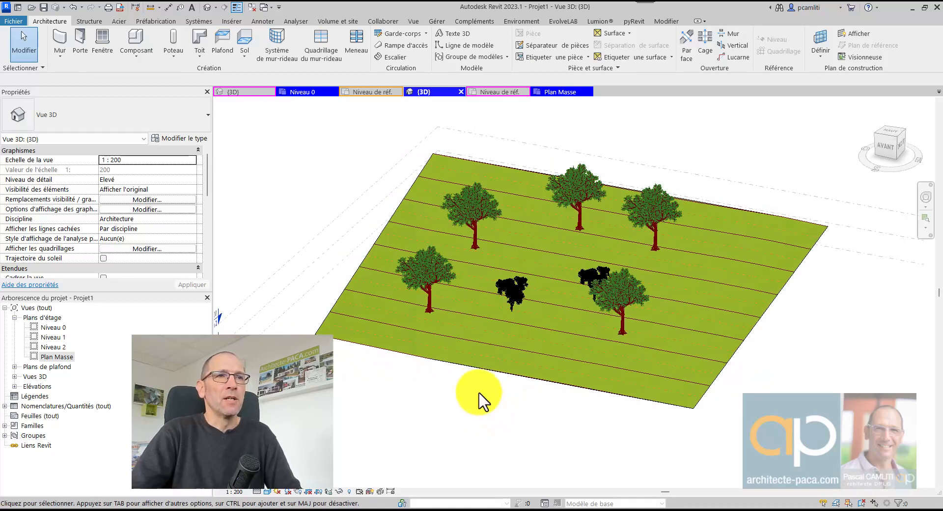
pyautogui.scroll(2, 480, 393)
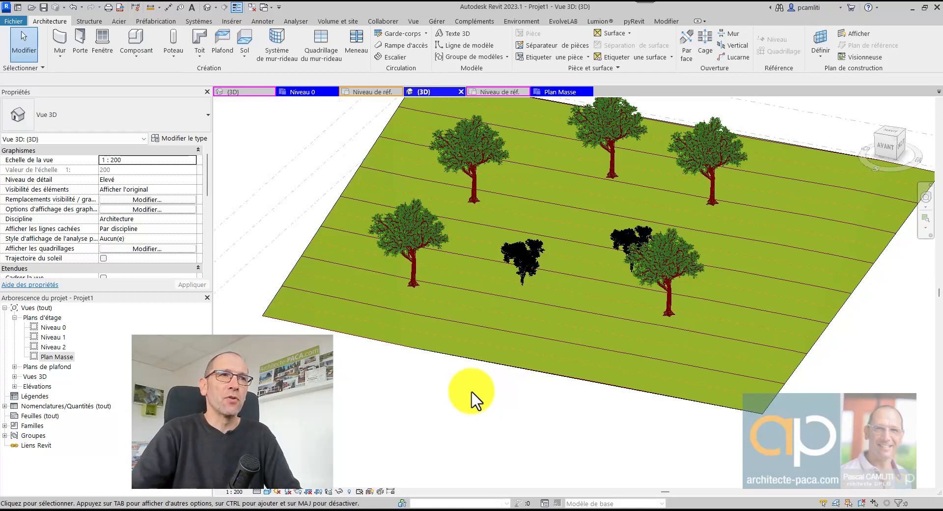
pyautogui.scroll(5, 505, 362)
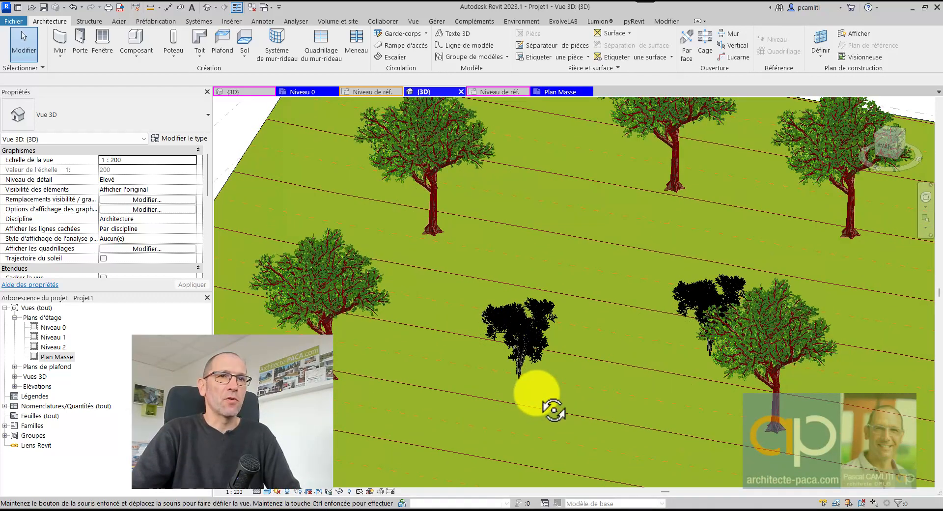
pyautogui.keyDown('shift'); pyautogui.moveTo(552, 406); pyautogui.dragTo(627, 386, button='middle'); pyautogui.keyUp('shift')
pyautogui.scroll(-3, 607, 382)
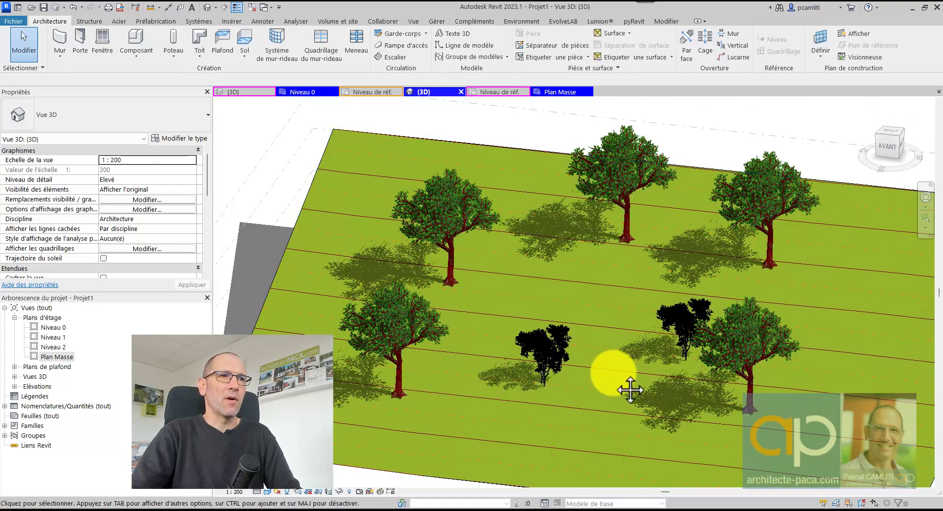
# Turn off edge display for the 3D view's Ombré style in the graphic display options.
pyautogui.click(266, 491)
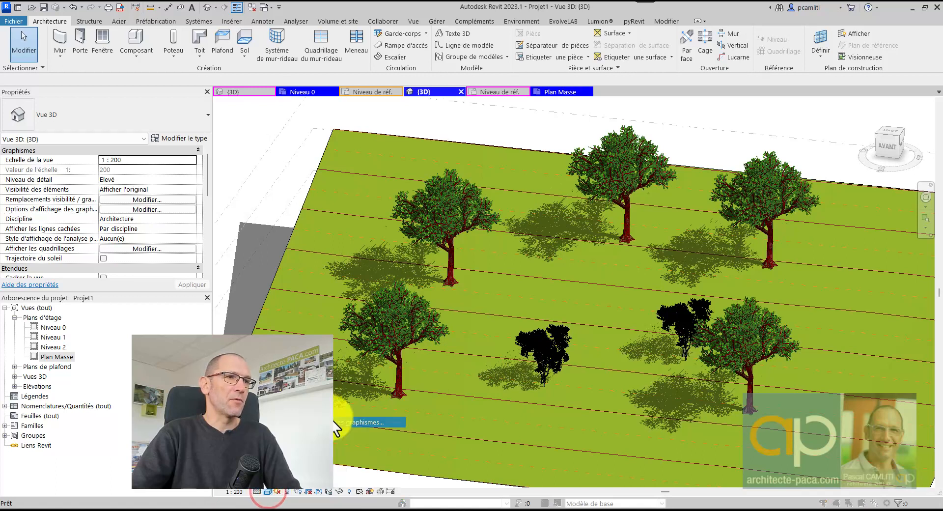
pyautogui.click(344, 421)
pyautogui.click(340, 158)
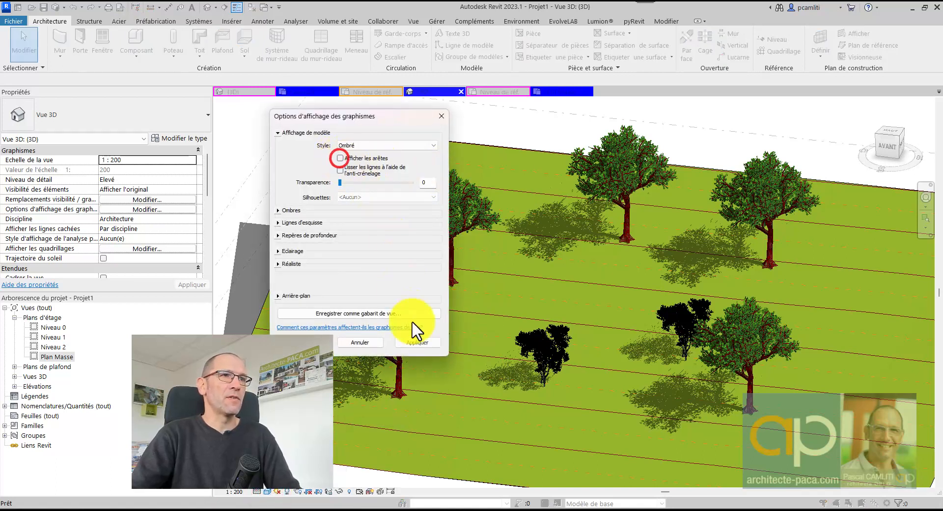
pyautogui.click(419, 342)
pyautogui.click(363, 346)
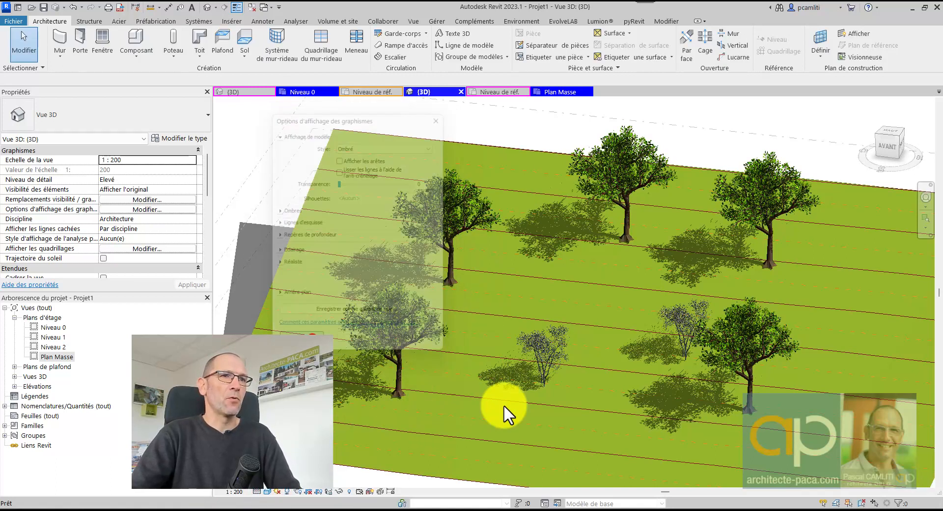
# Compare the foliage of the arbre and olive trees up close without edges, and review all the trees on the terrain.
pyautogui.moveTo(611, 397); pyautogui.dragTo(591, 412, button='middle')
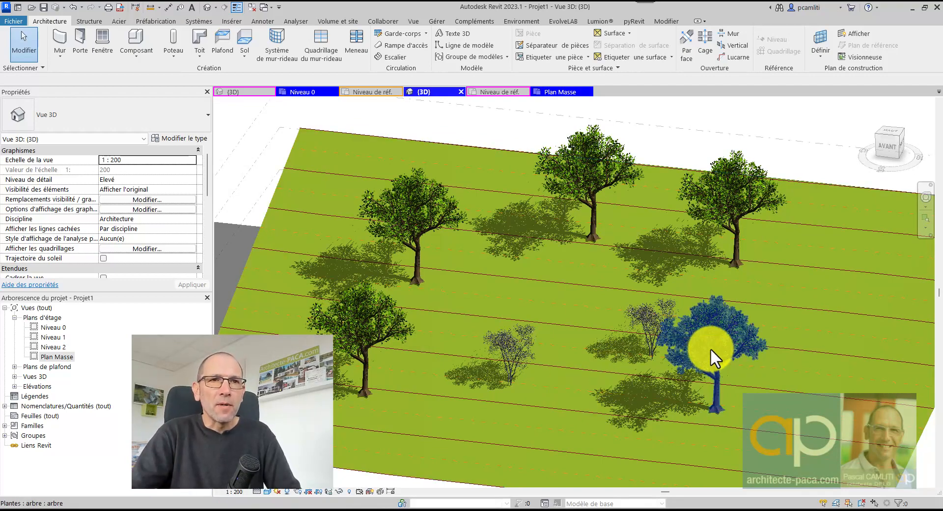
pyautogui.scroll(5, 706, 354)
pyautogui.scroll(3, 645, 331)
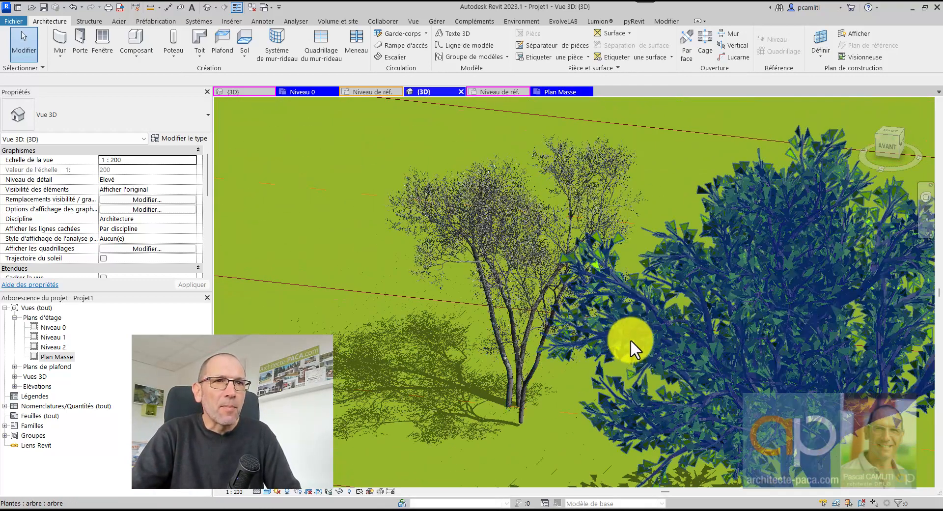
pyautogui.scroll(2, 640, 307)
pyautogui.scroll(4, 615, 183)
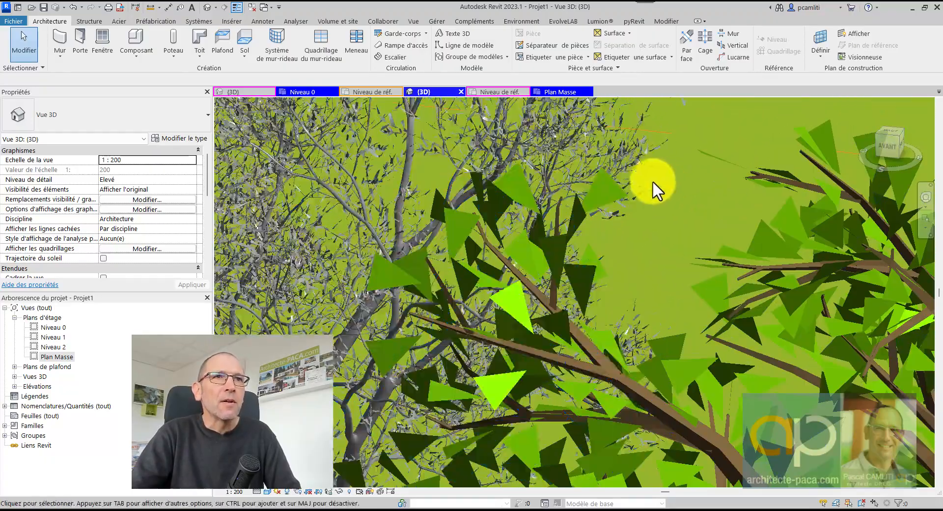
pyautogui.scroll(-3, 677, 196)
pyautogui.scroll(-2, 589, 303)
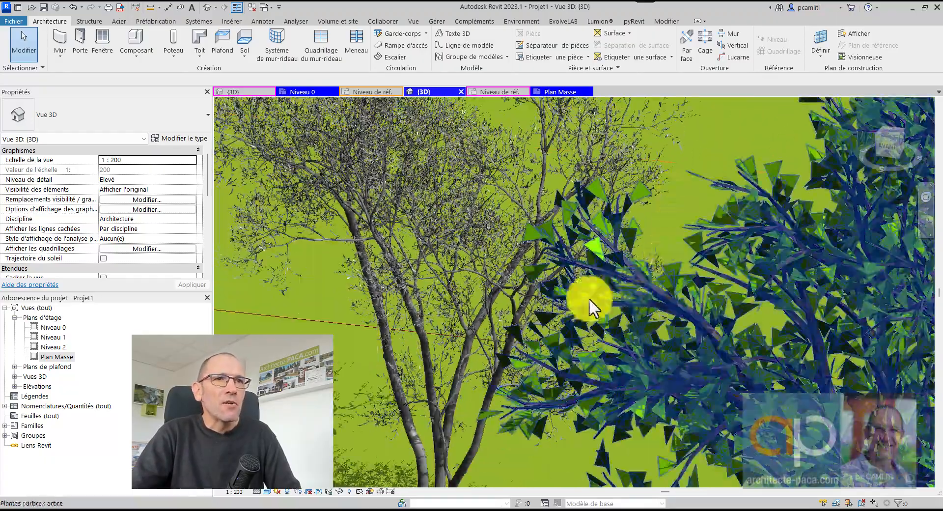
pyautogui.scroll(-3, 494, 314)
pyautogui.scroll(-5, 496, 317)
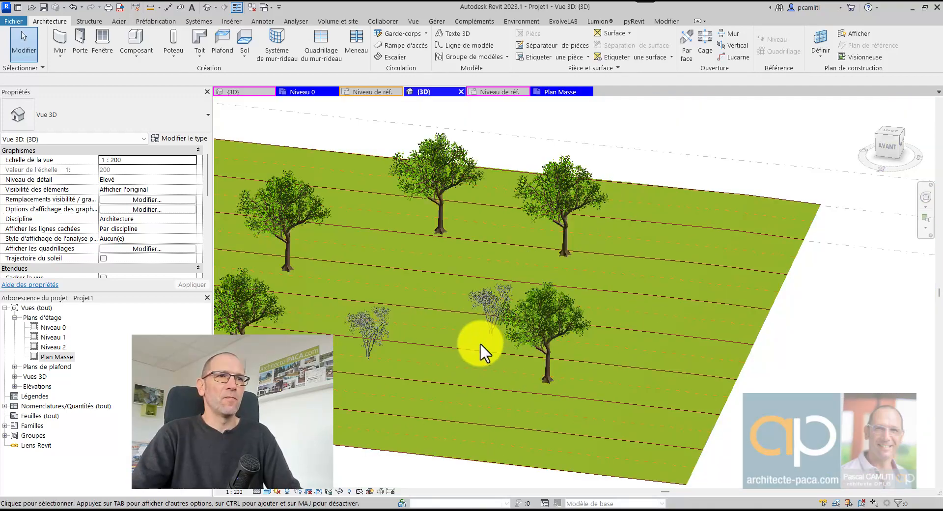
pyautogui.keyDown('shift'); pyautogui.moveTo(537, 444); pyautogui.dragTo(570, 444, button='middle'); pyautogui.keyUp('shift')
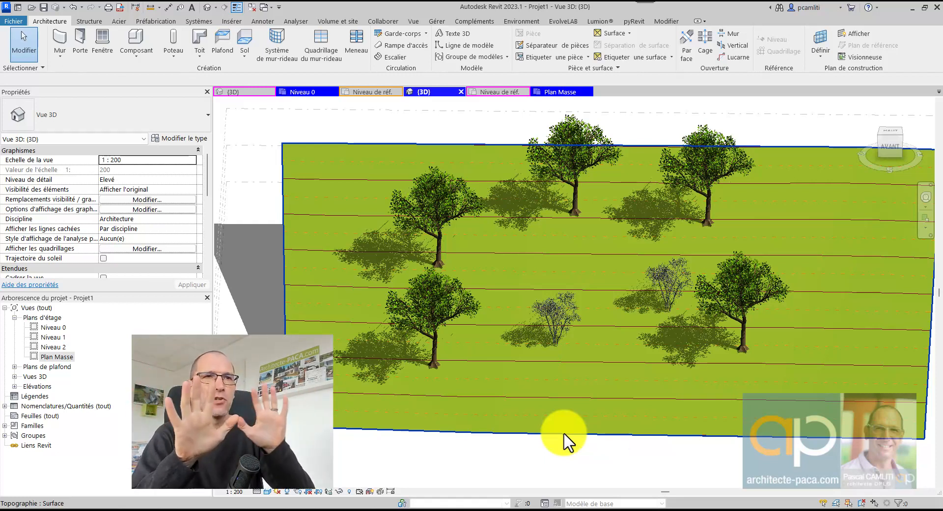
pyautogui.moveTo(601, 450)
pyautogui.keyDown('shift'); pyautogui.mouseDown(button='middle')
pyautogui.moveTo(577, 441)
pyautogui.moveTo(591, 448)
pyautogui.mouseUp(button='middle'); pyautogui.keyUp('shift')
pyautogui.scroll(2, 594, 450)
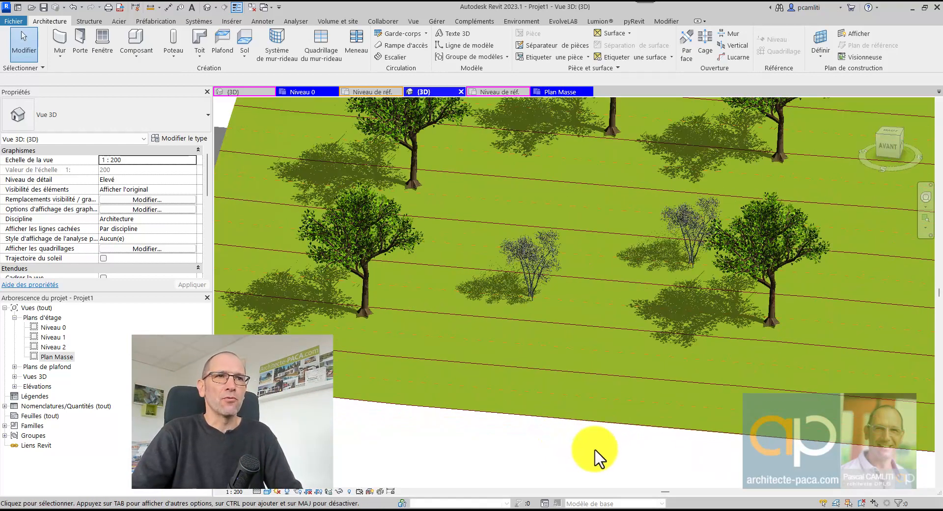